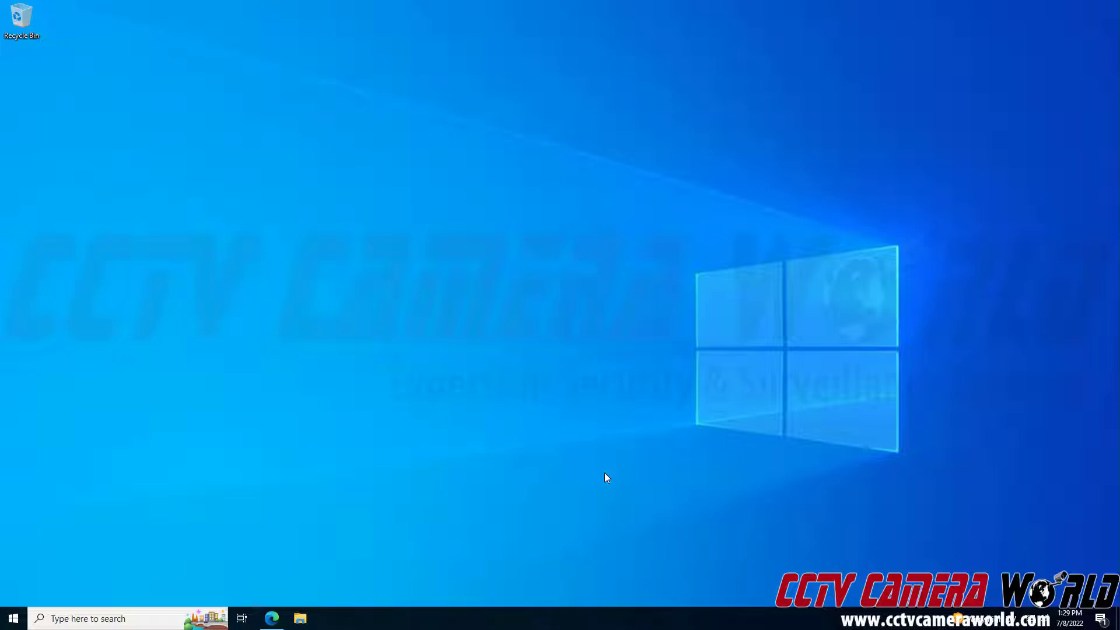
# - Open a new Microsoft Edge window and maximize it
pyautogui.rightClick(272, 617)
pyautogui.click(255, 554)
pyautogui.doubleClick(303, 19)
pyautogui.click(220, 32)
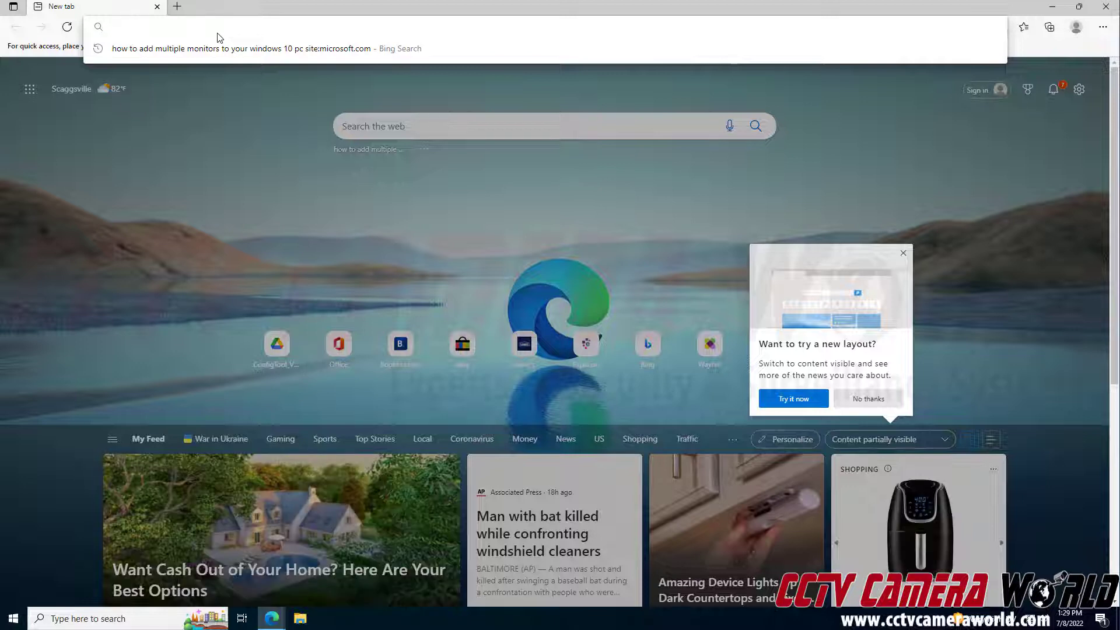
pyautogui.write('1')
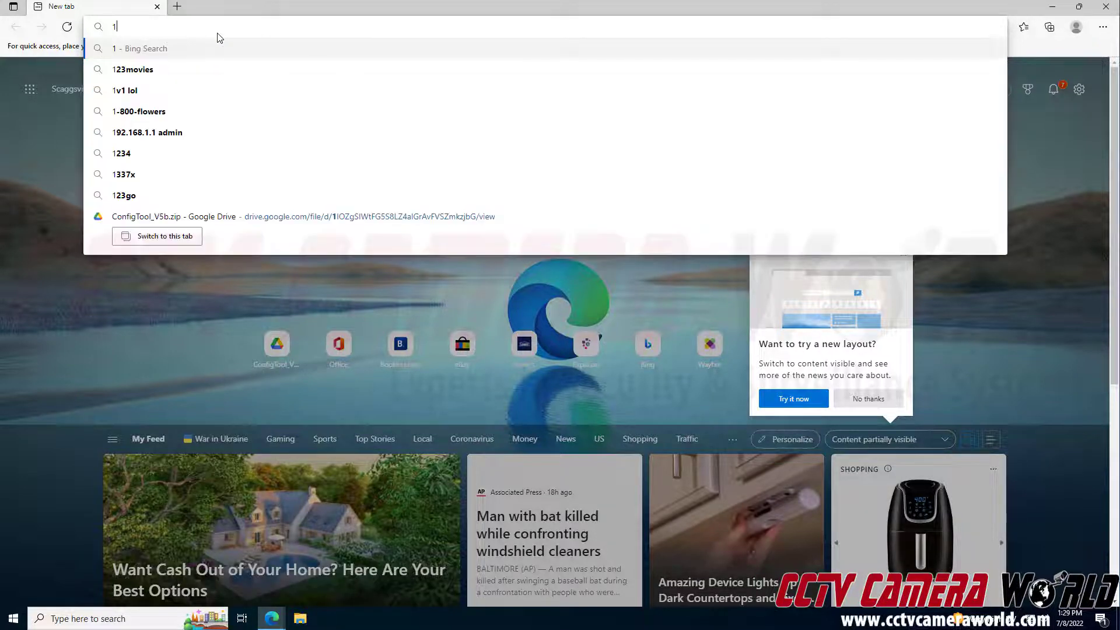
pyautogui.write('92.168.')
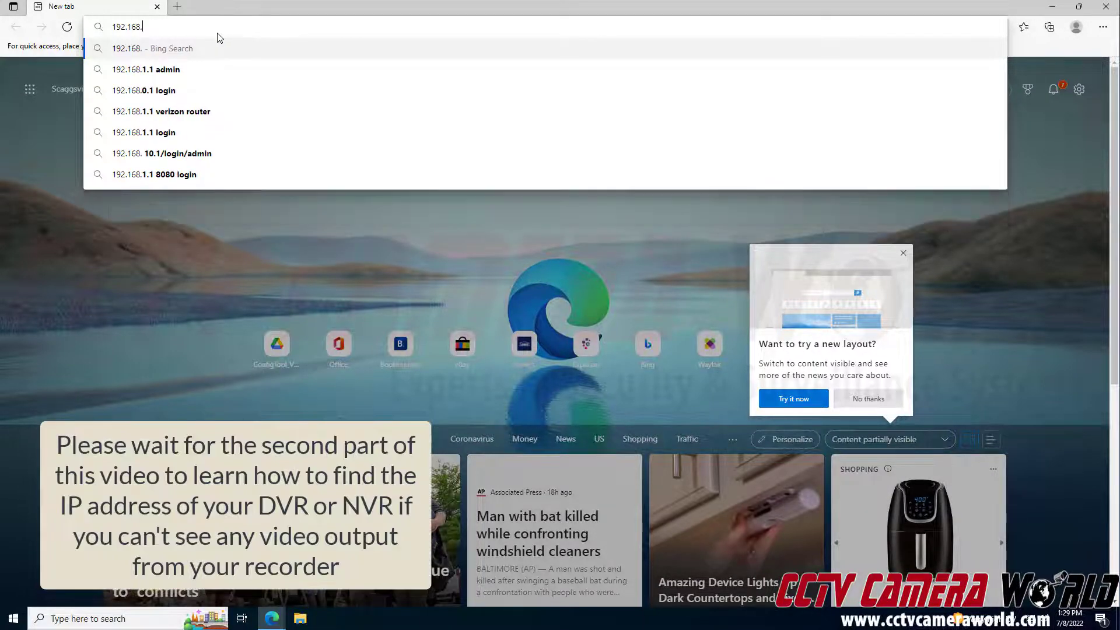
pyautogui.write('1.1')
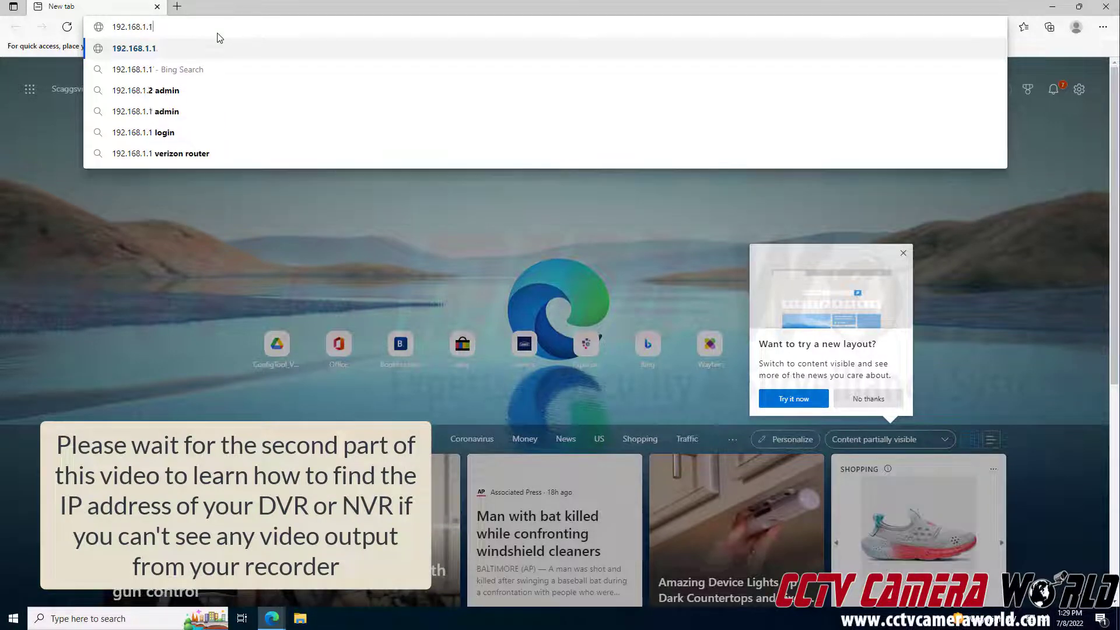
pyautogui.write('26')
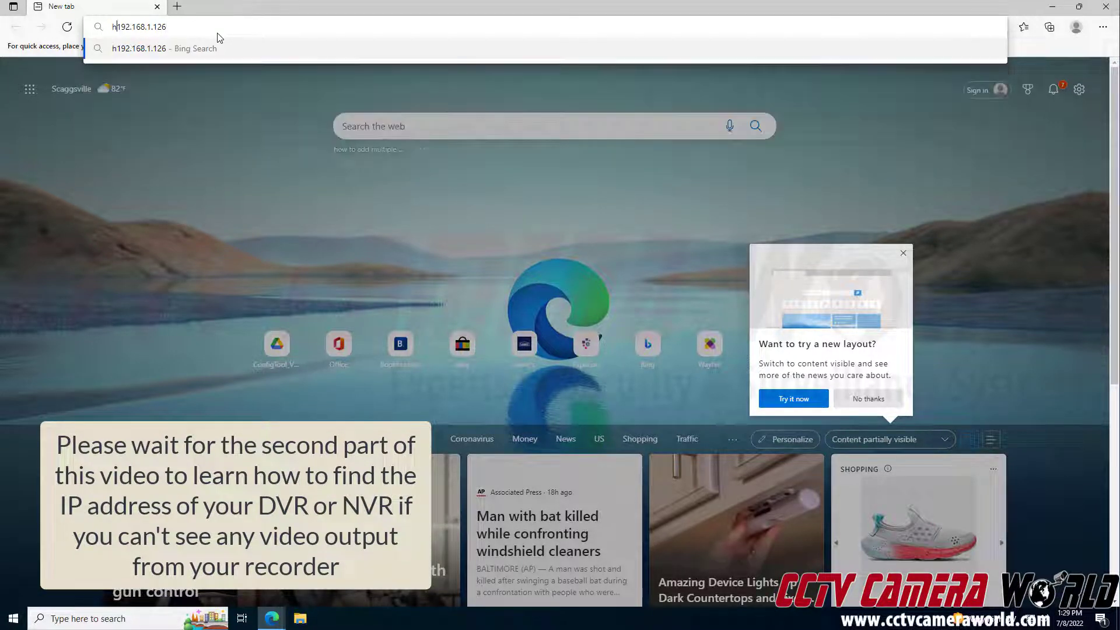
pyautogui.write('https://')
pyautogui.hotkey('shift', 'Left')
pyautogui.hotkey('shift', 'Left')
pyautogui.hotkey('shift', 'Left')
pyautogui.hotkey('shift', 'Left')
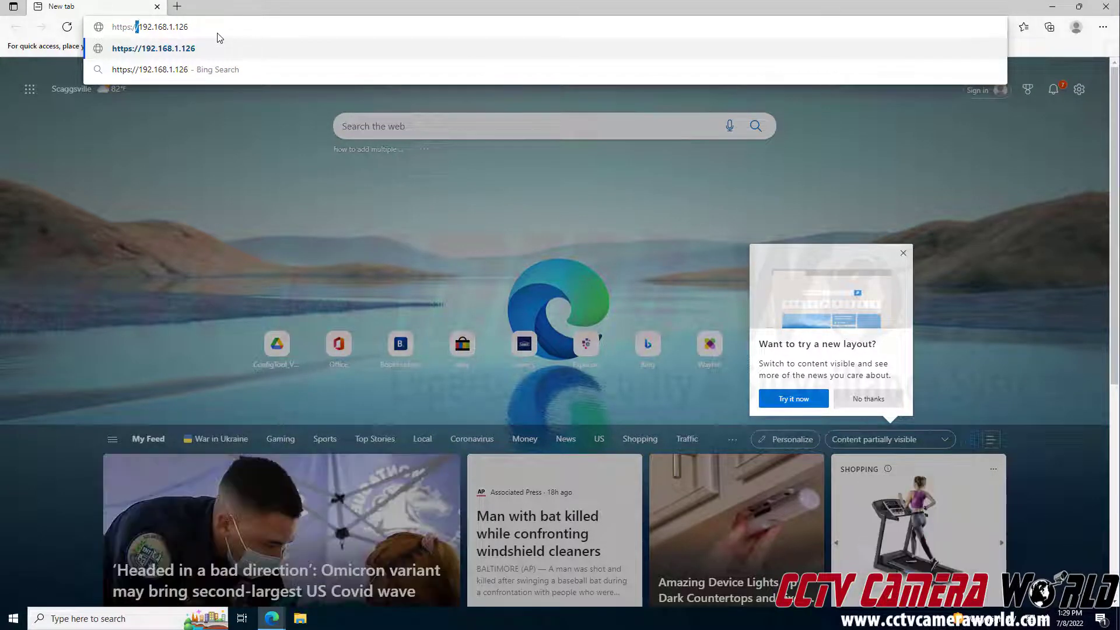
pyautogui.hotkey('shift', 'Left')
pyautogui.hotkey('shift', 'Left')
pyautogui.hotkey('shift', 'Left')
pyautogui.hotkey('shift', 'Left')
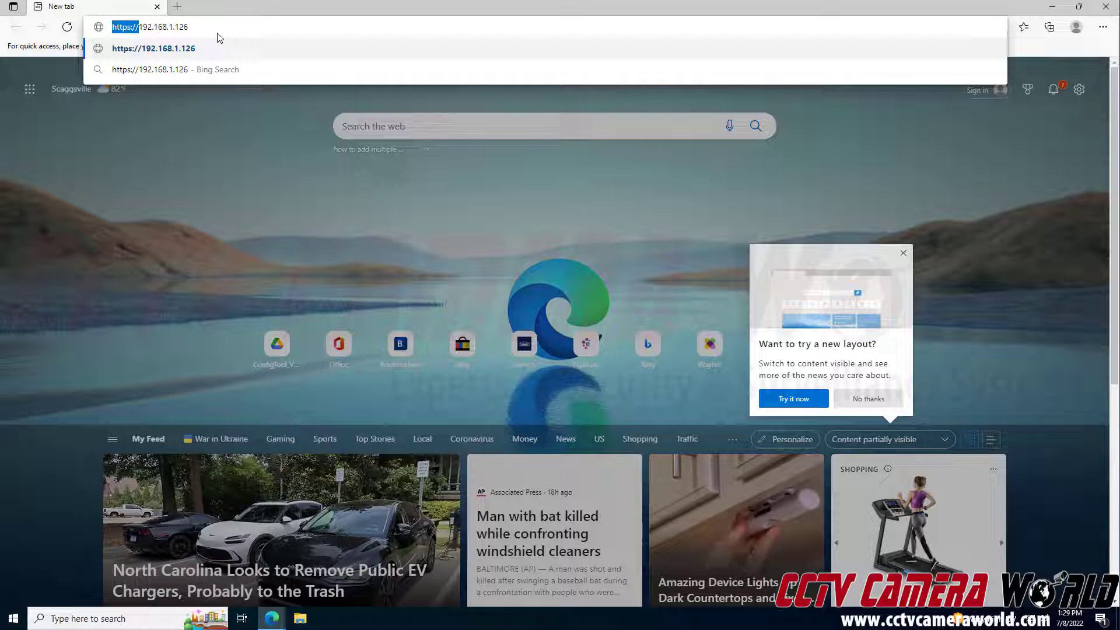
pyautogui.press('BackSpace')
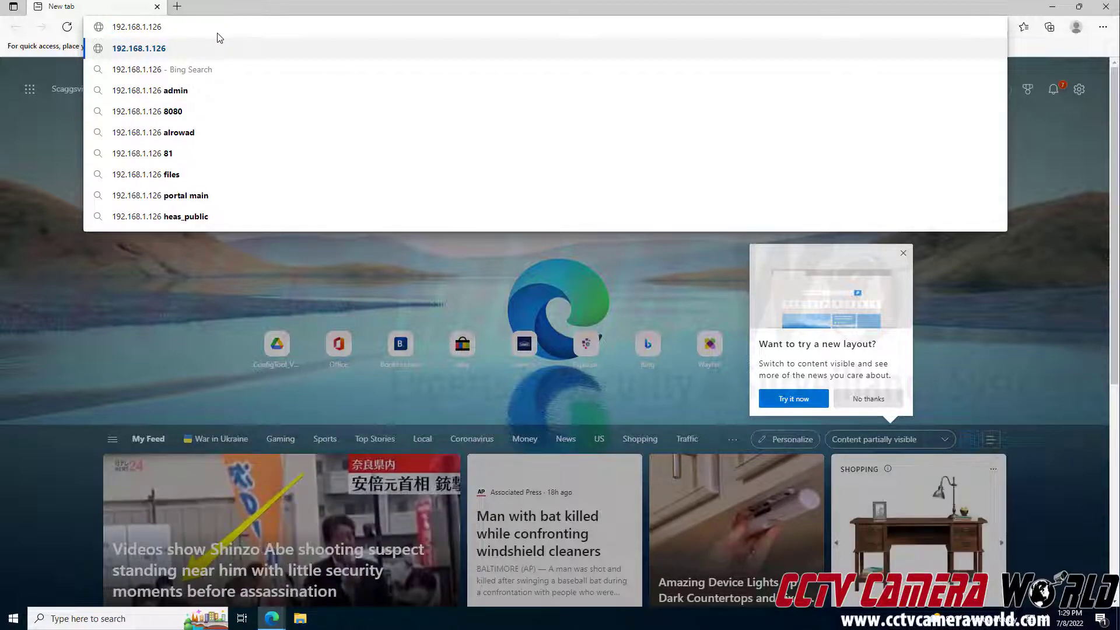
pyautogui.press('Return')
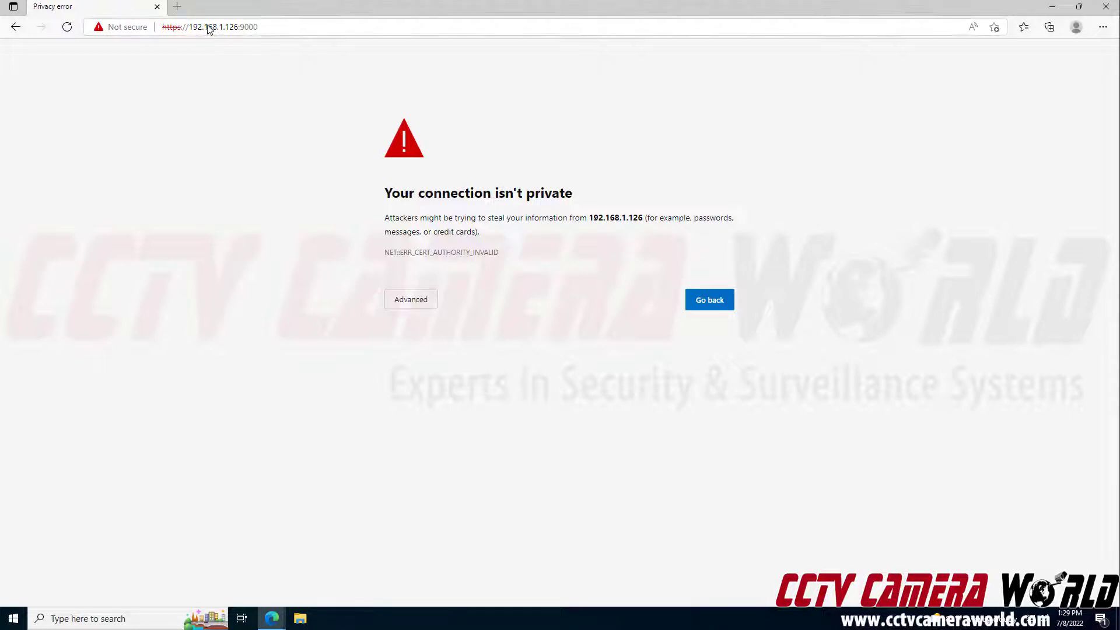
# - Bypass the certificate warning by entering thisisunsafe on the error page
pyautogui.moveTo(186, 27); pyautogui.dragTo(148, 25)
pyautogui.click(204, 190)
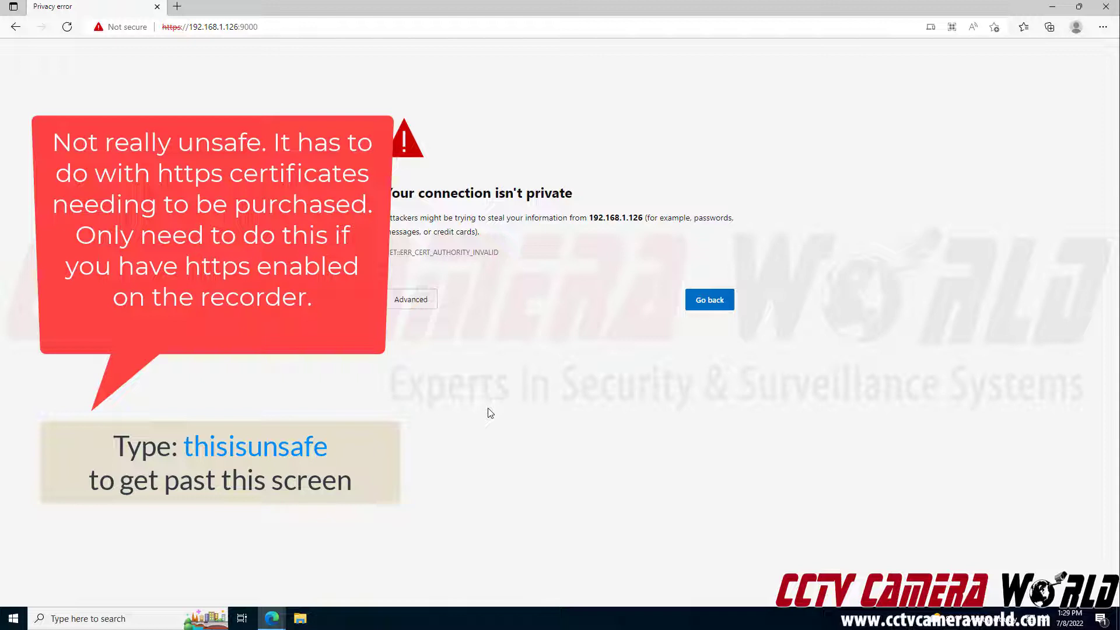
pyautogui.write('thisisunsafe')
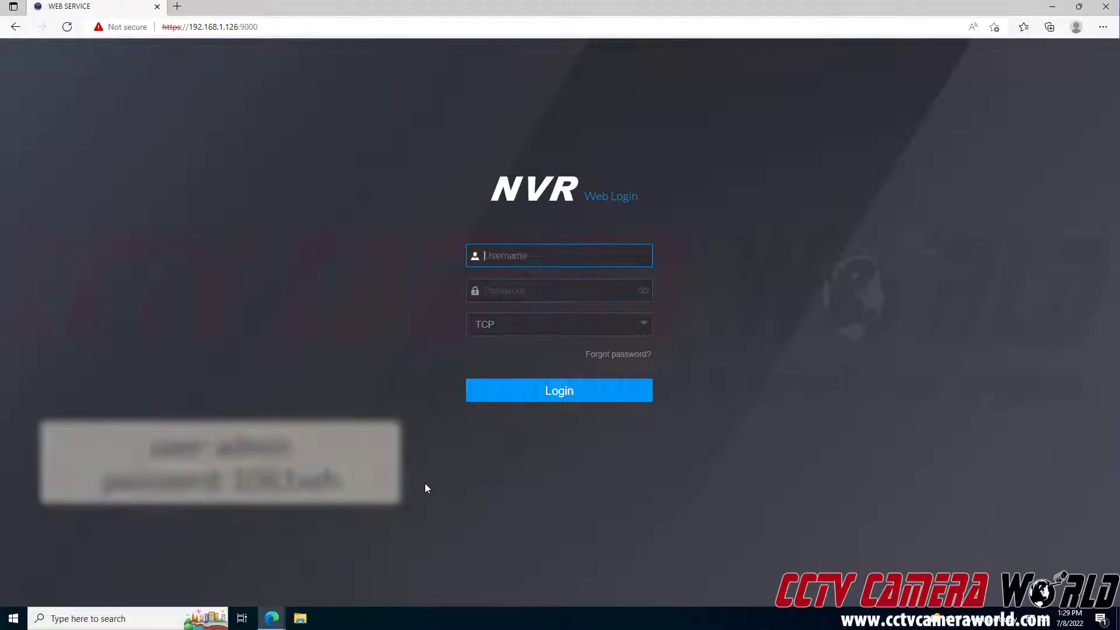
# - Enter the admin username and the account password in the login form
pyautogui.click(179, 105)
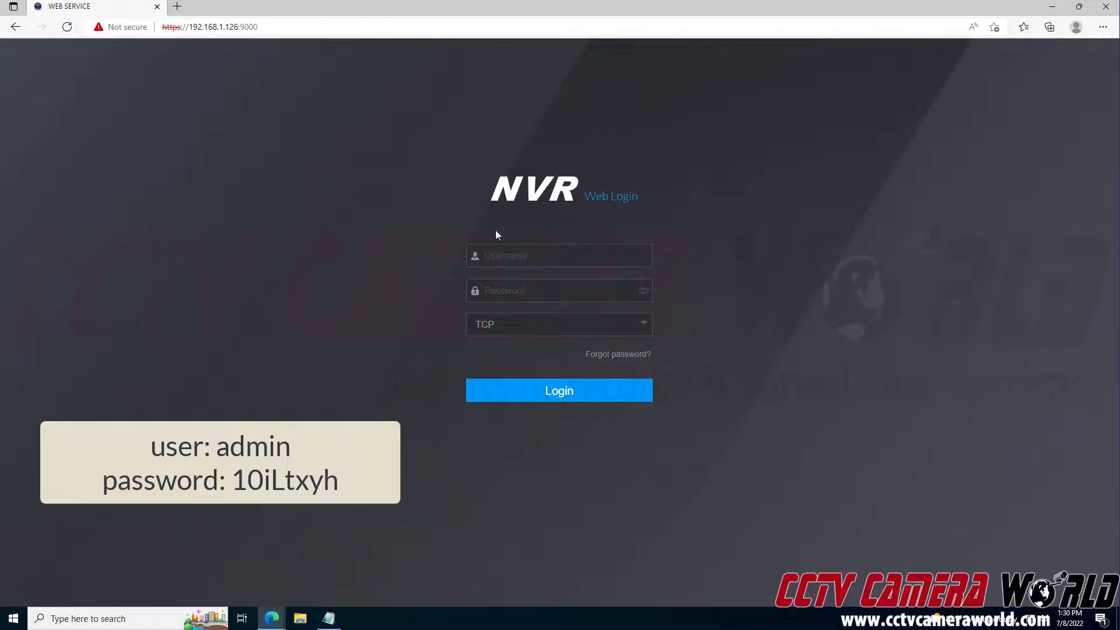
pyautogui.write('admin')
pyautogui.press('Tab')
pyautogui.write('10')
pyautogui.press('BackSpace')
pyautogui.press('BackSpace')
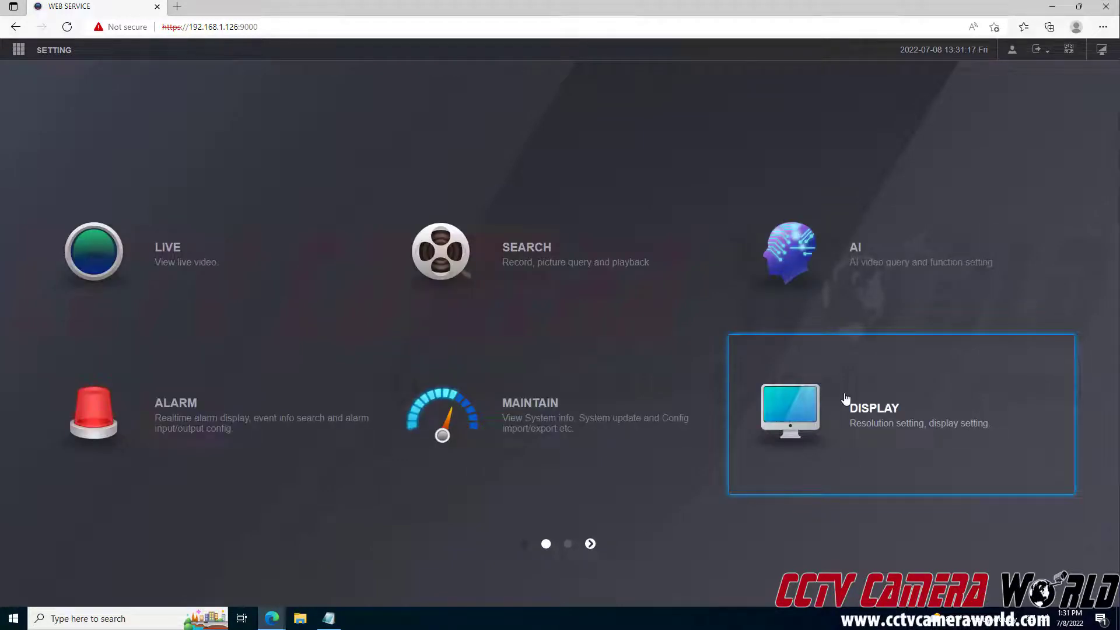
# - Set the Display resolution to 1920x1080 and apply it
pyautogui.click(846, 400)
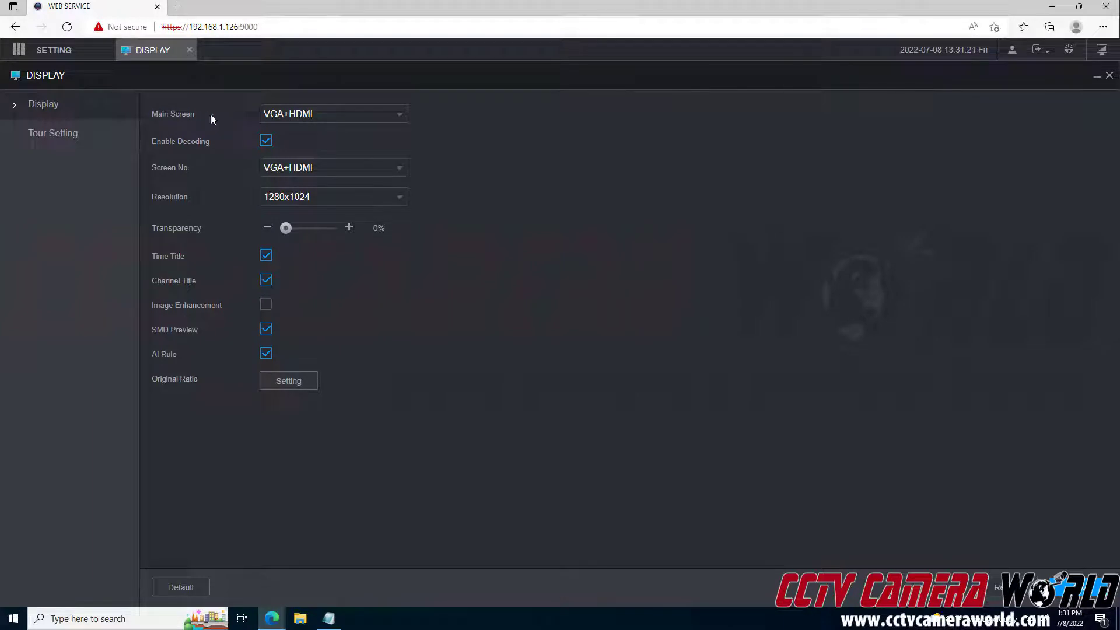
pyautogui.click(307, 201)
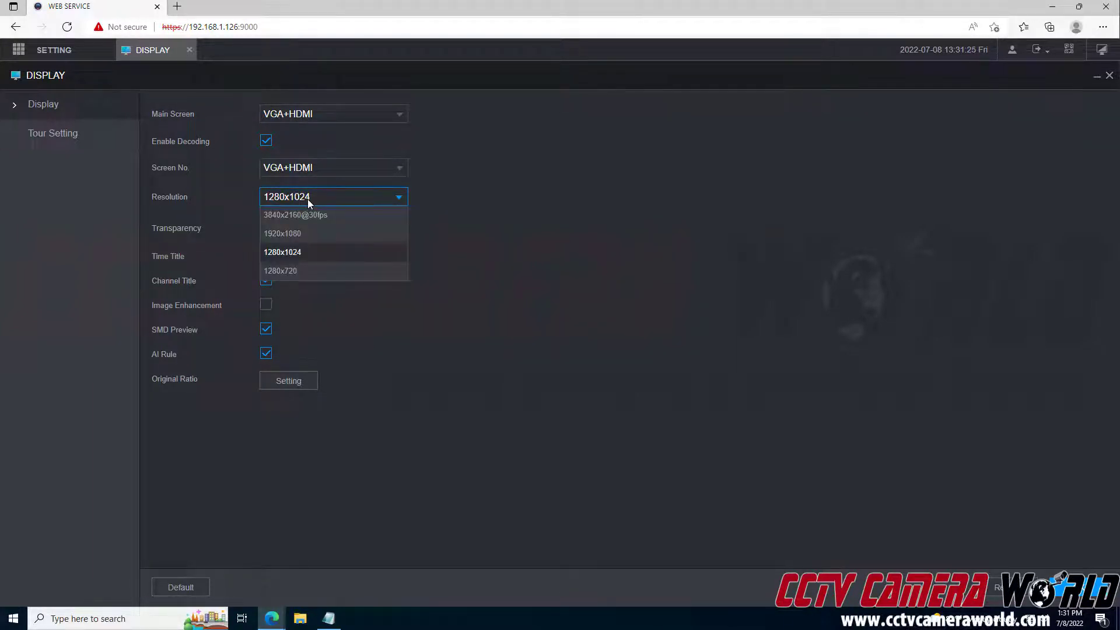
pyautogui.click(308, 233)
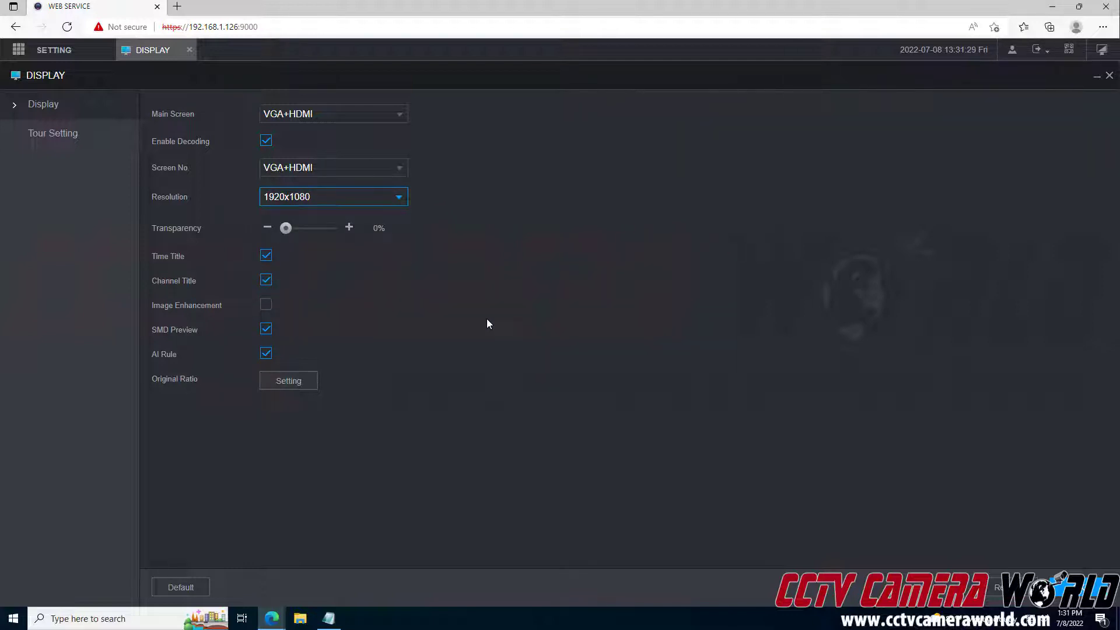
pyautogui.click(1094, 590)
pyautogui.click(1013, 590)
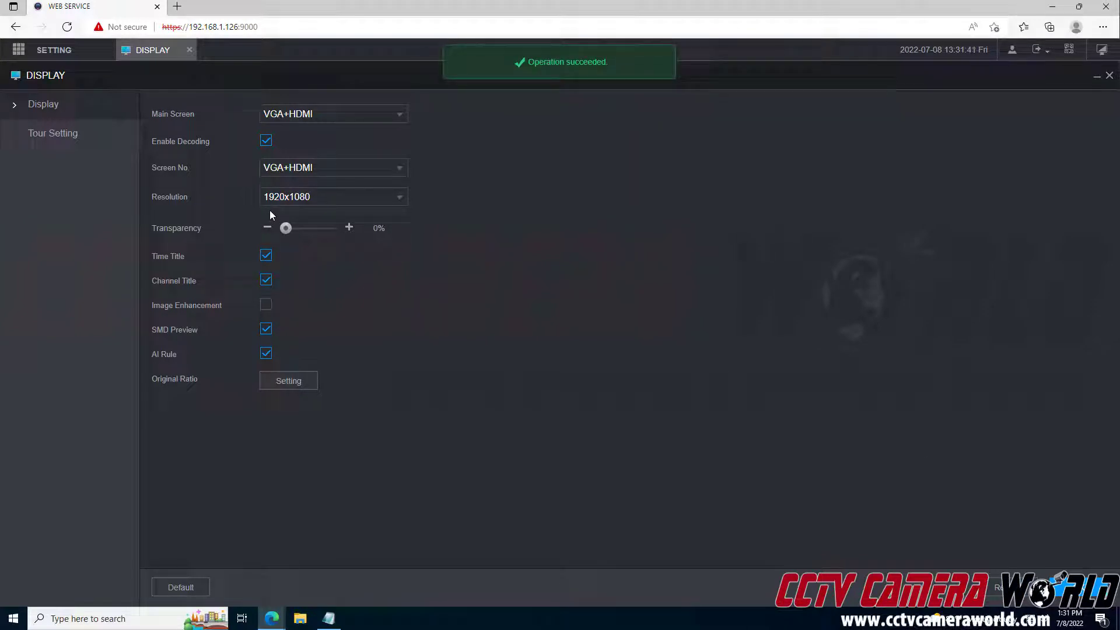
# - Close and reopen the Display settings and review the resolution options, keeping 1920x1080
pyautogui.click(47, 50)
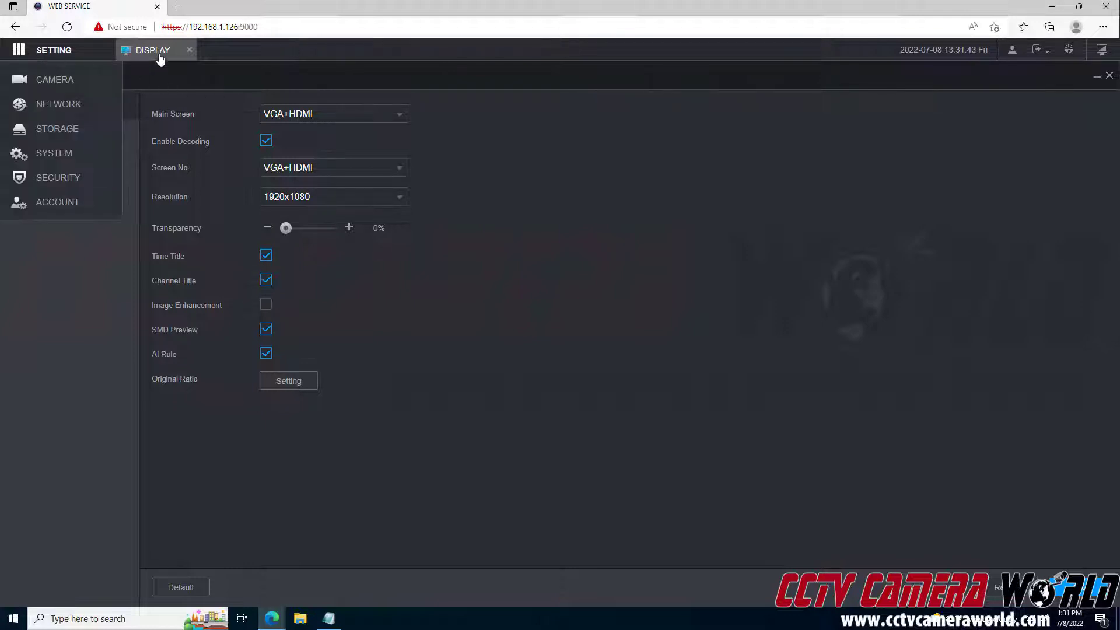
pyautogui.click(189, 50)
pyautogui.click(853, 407)
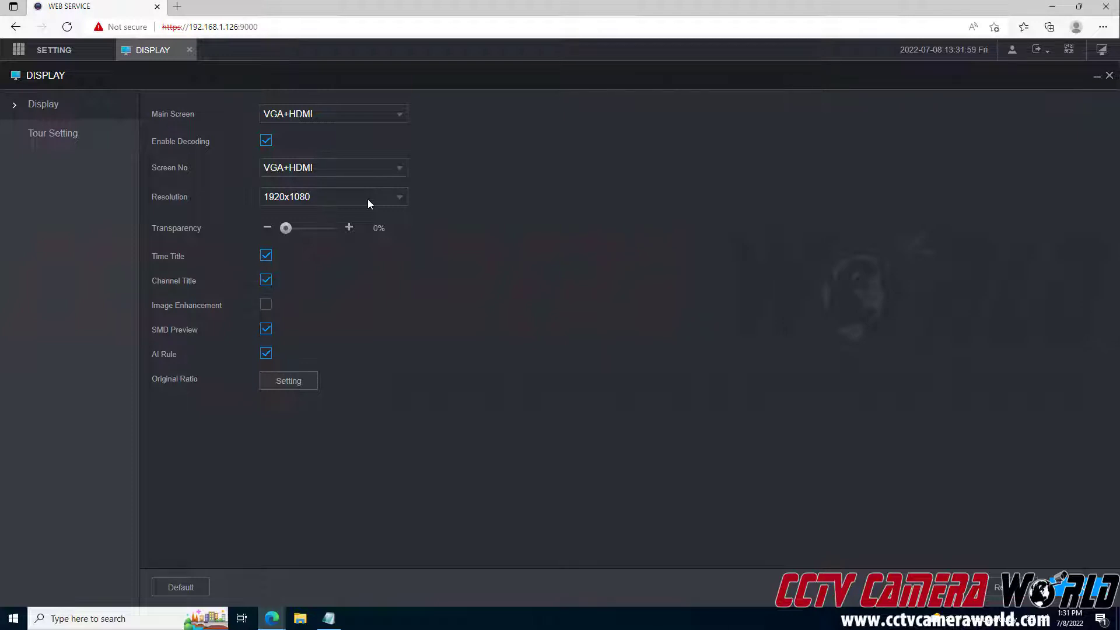
pyautogui.click(367, 199)
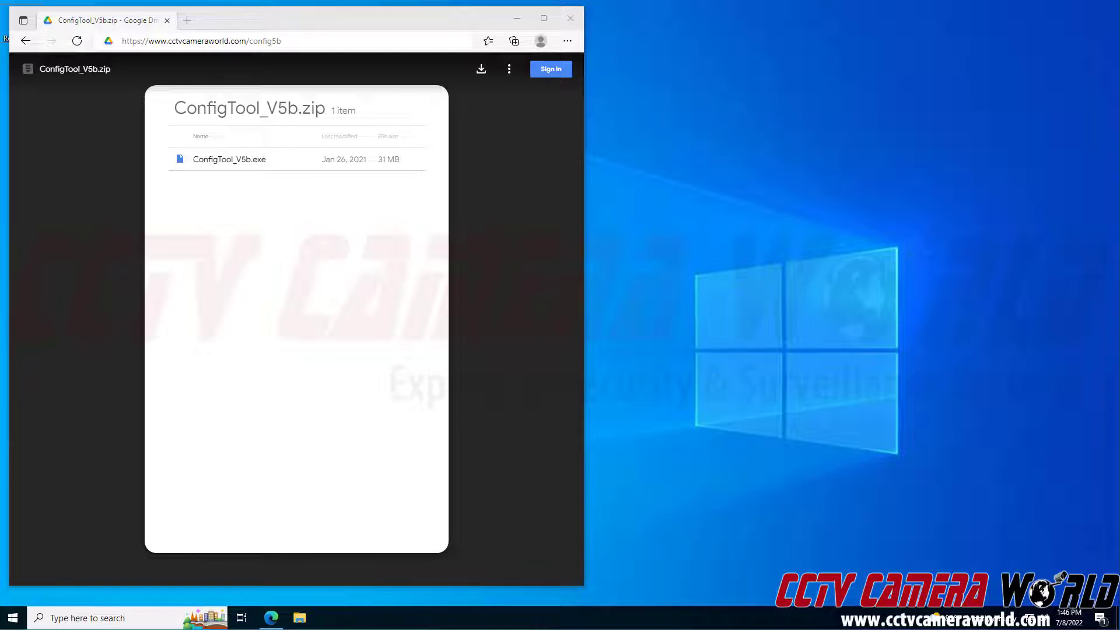
# - Reload the cctvcameraworld.com config5b link
pyautogui.click(344, 43)
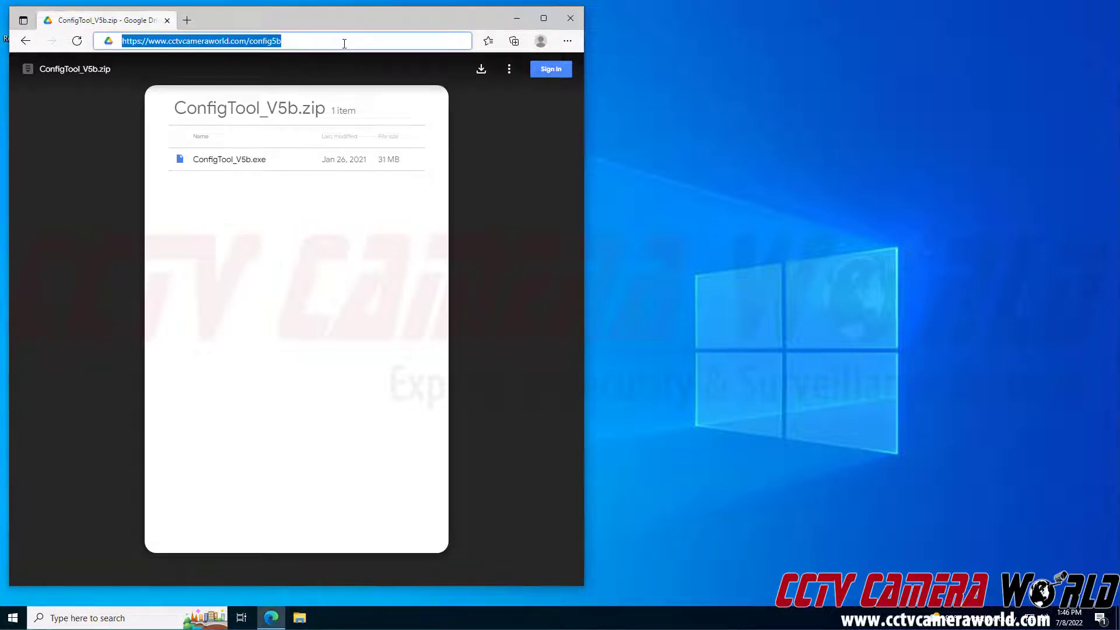
pyautogui.click(344, 43)
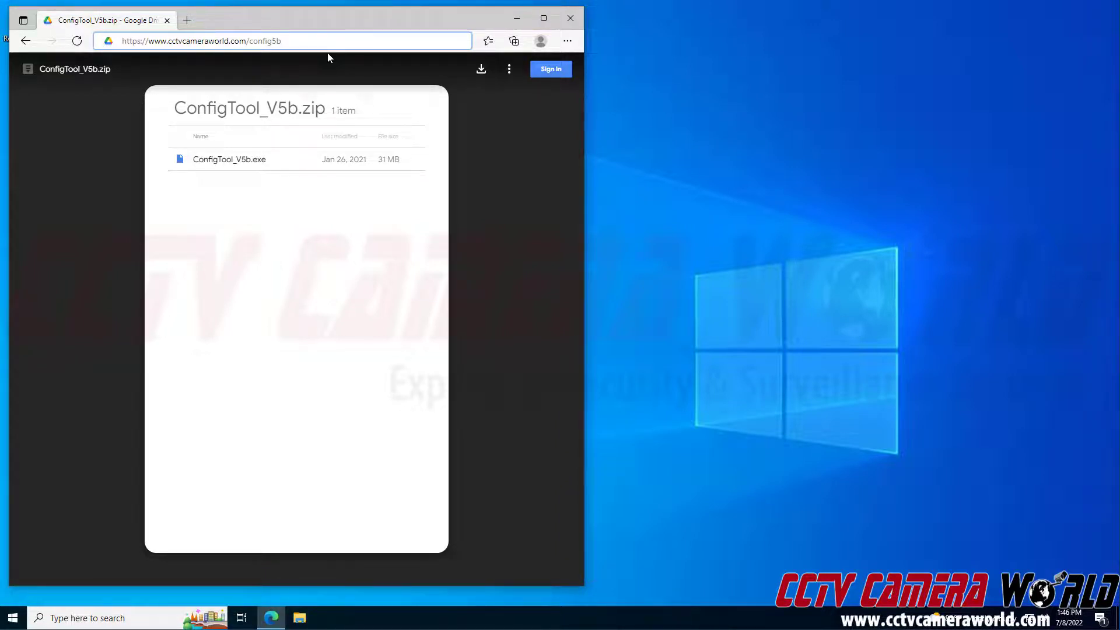
pyautogui.press('Return')
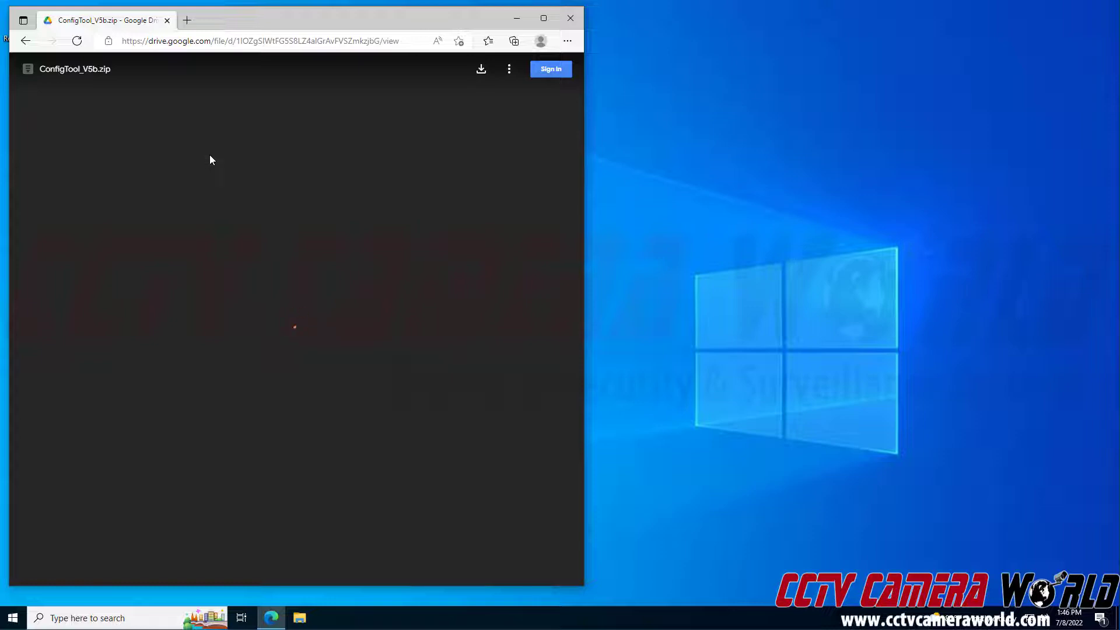
# - Download ConfigTool_V5b.zip from Google Drive past the virus warning and open it
pyautogui.click(476, 74)
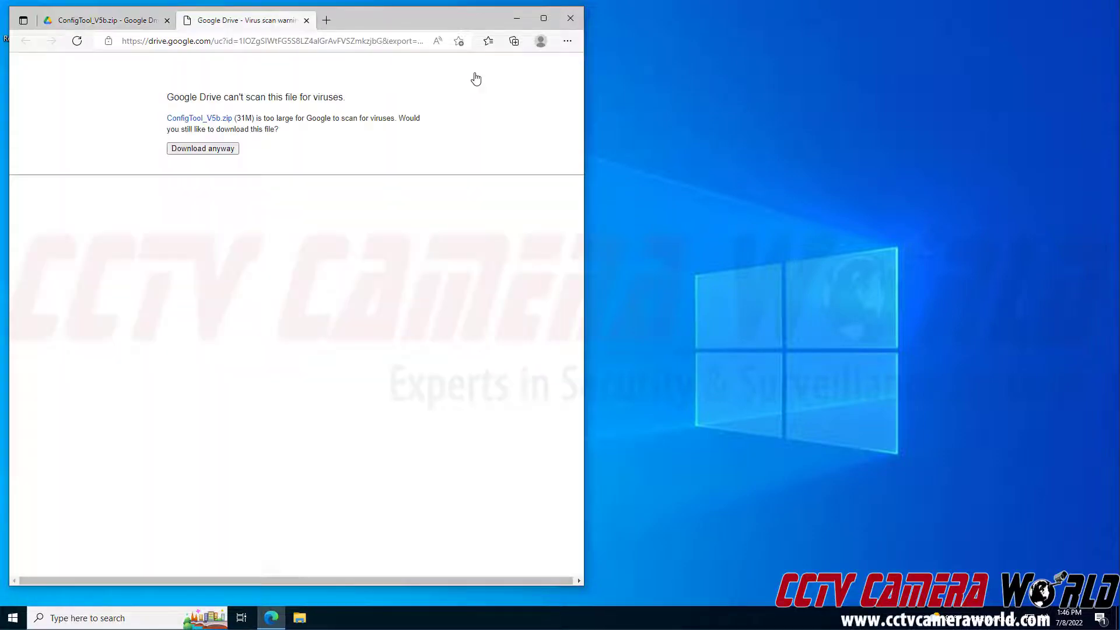
pyautogui.click(211, 153)
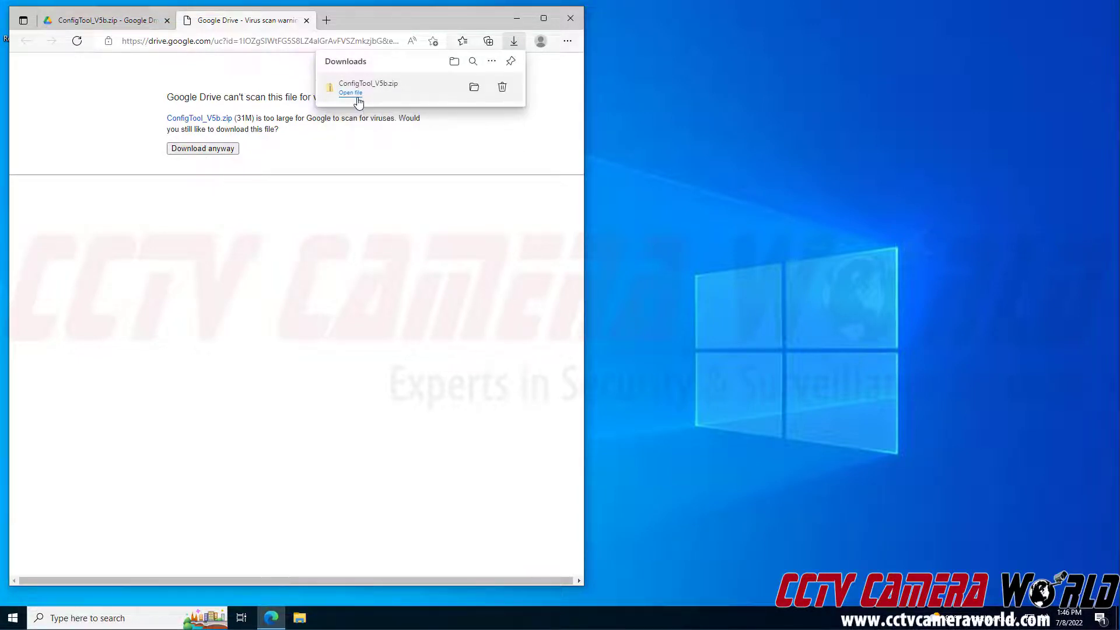
pyautogui.click(357, 97)
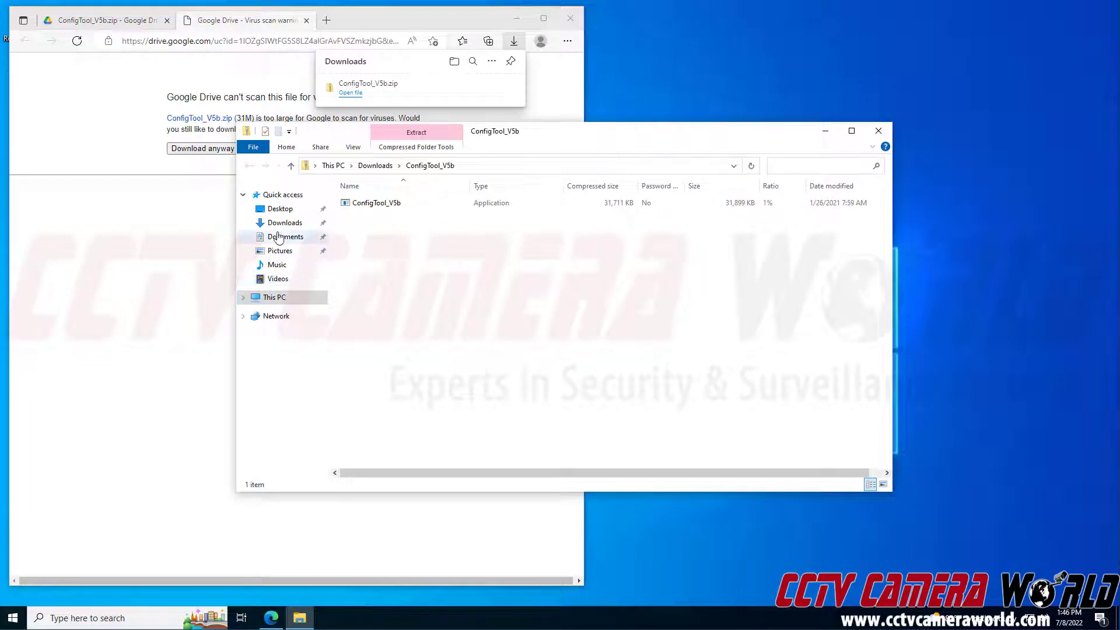
# - Extract ConfigTool_V5b.zip in Downloads into its own ConfigTool_V5b folder
pyautogui.click(281, 222)
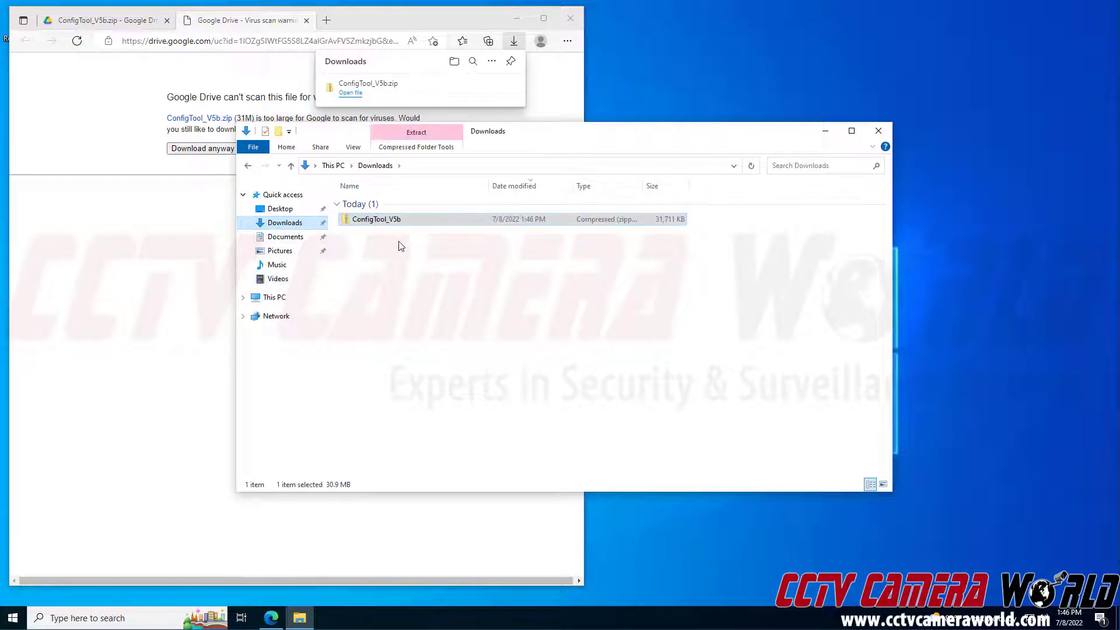
pyautogui.rightClick(392, 225)
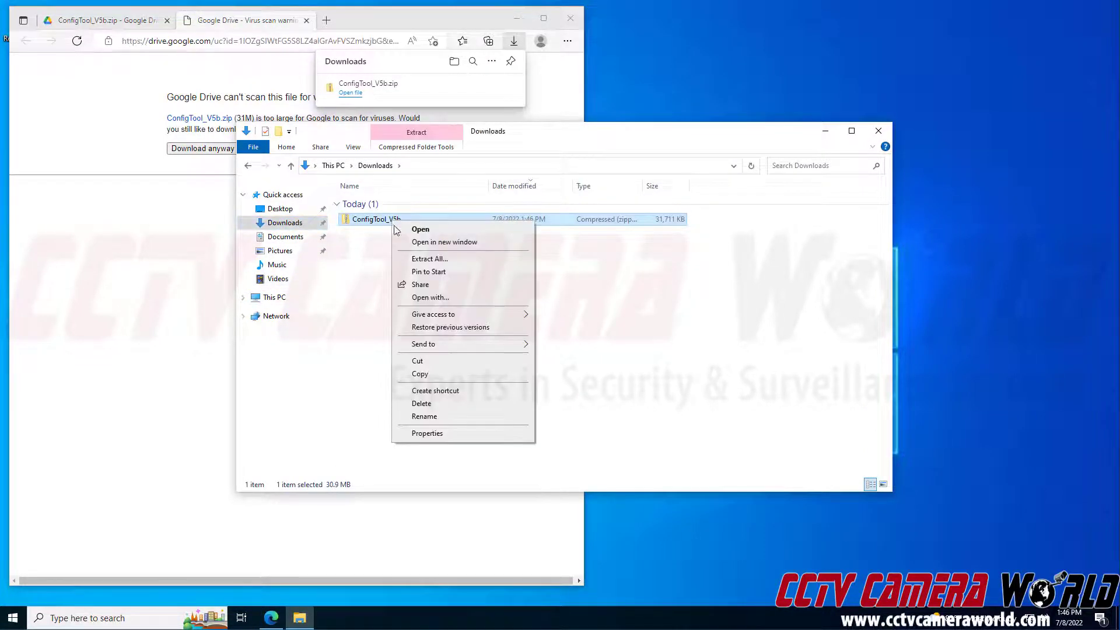
pyautogui.click(413, 257)
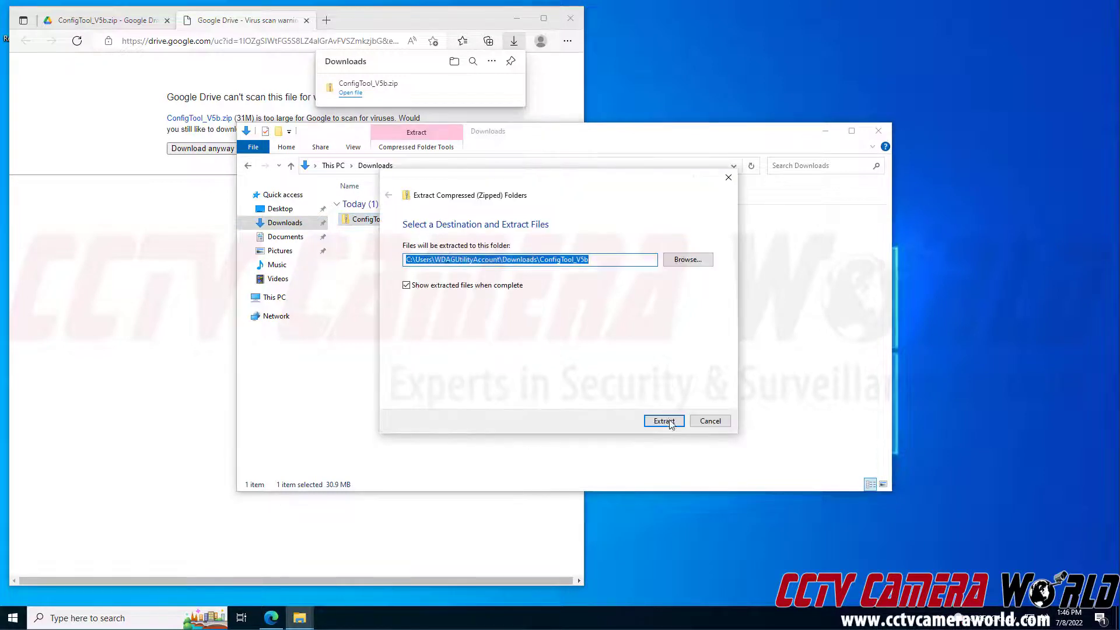
pyautogui.click(664, 420)
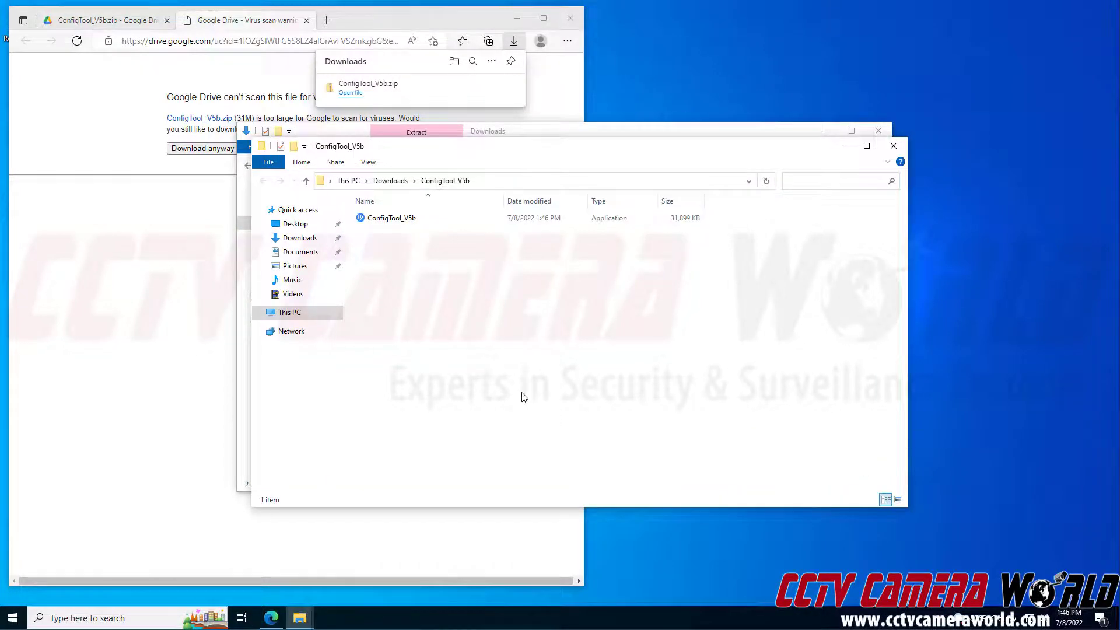
# - Install Config Tool in English, accepting the license, and launch it
pyautogui.doubleClick(491, 209)
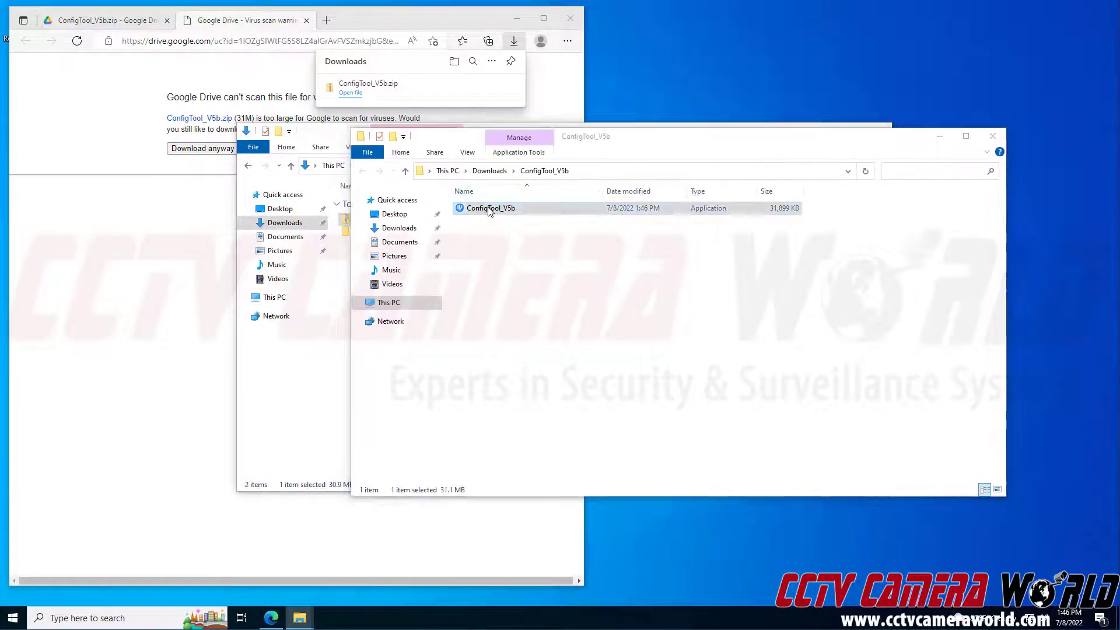
pyautogui.click(532, 318)
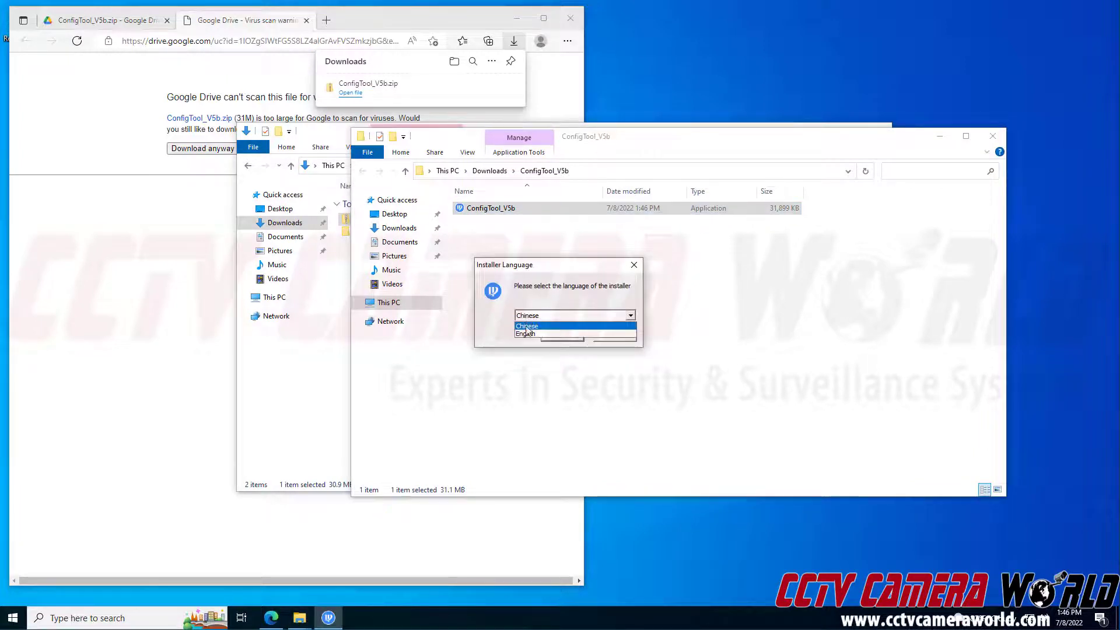
pyautogui.click(526, 333)
pyautogui.click(561, 335)
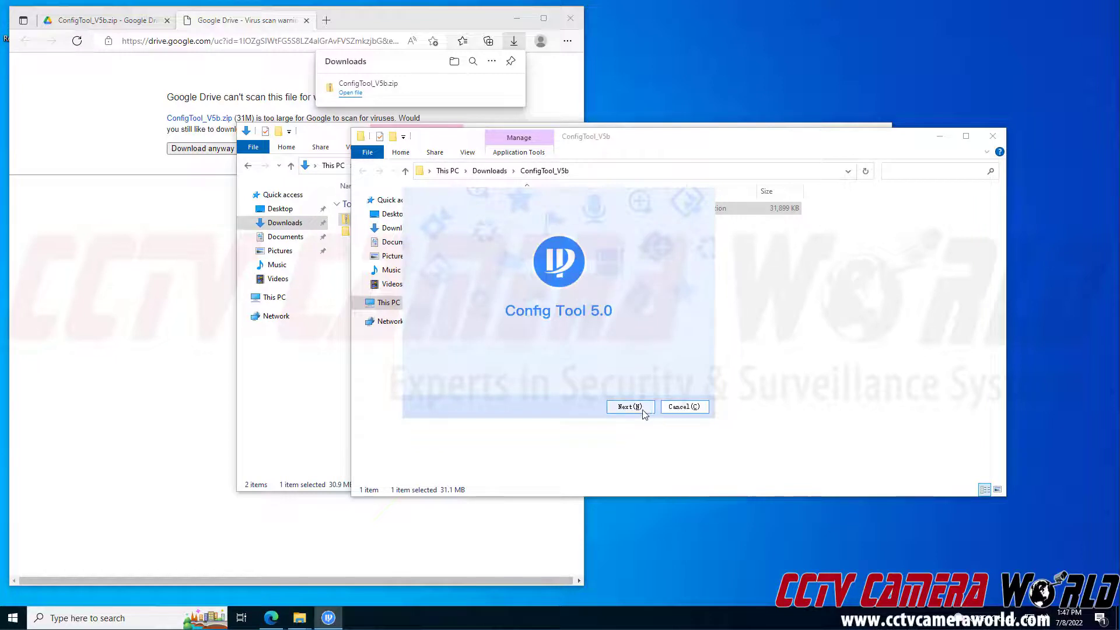
pyautogui.click(641, 407)
pyautogui.click(652, 367)
pyautogui.click(630, 407)
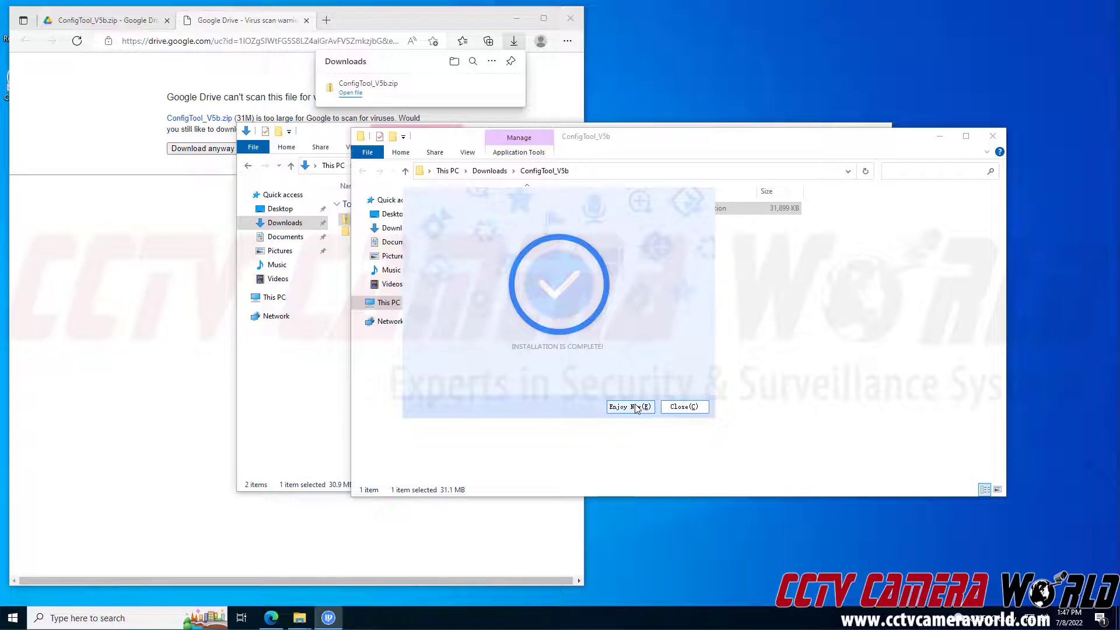
pyautogui.click(635, 407)
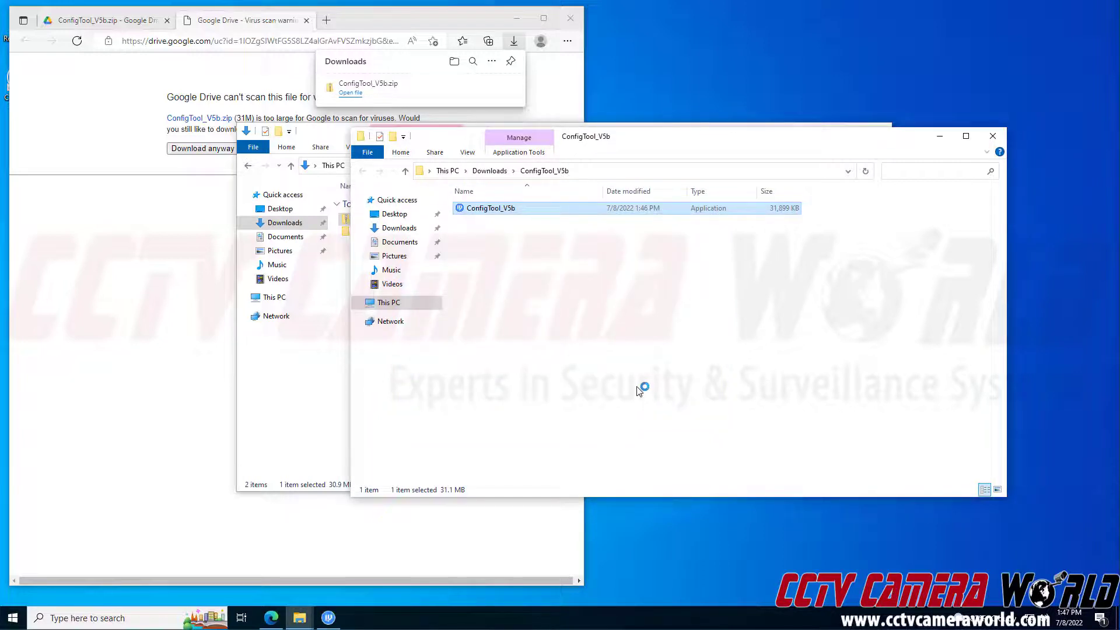
pyautogui.click(939, 135)
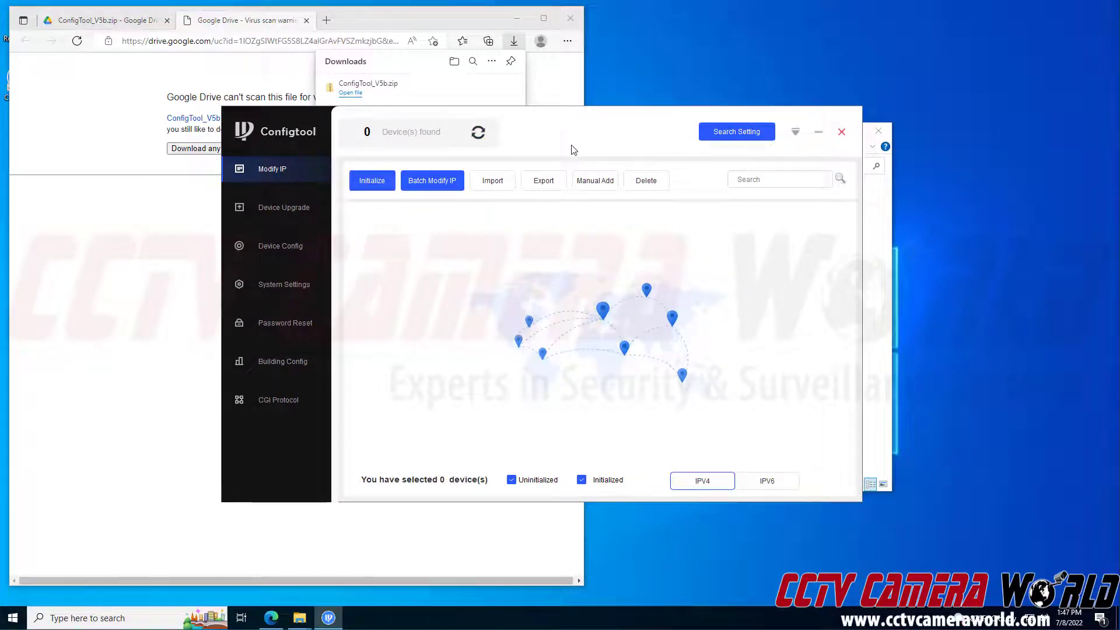
# - Turn on Other Segment Search in the search settings and run the device search
pyautogui.click(708, 131)
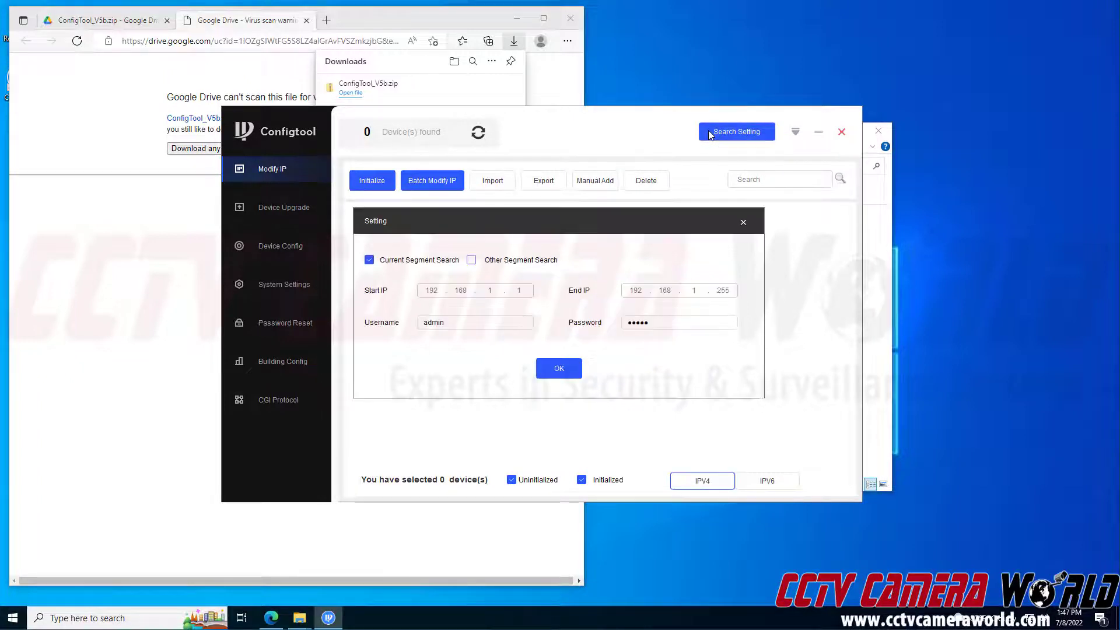
pyautogui.click(472, 260)
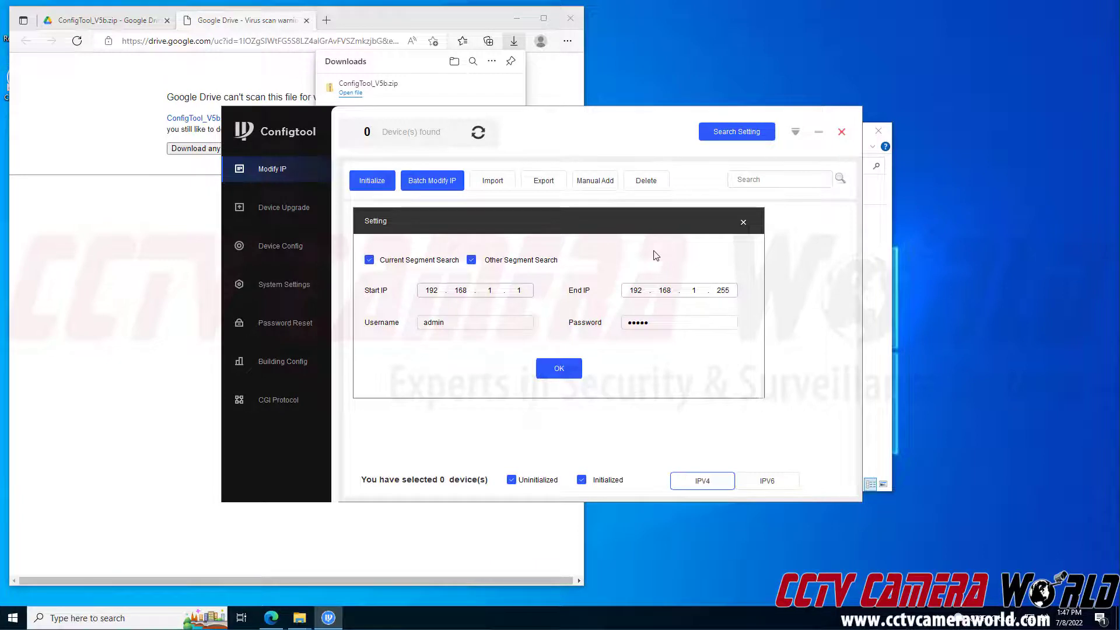
pyautogui.press('Return')
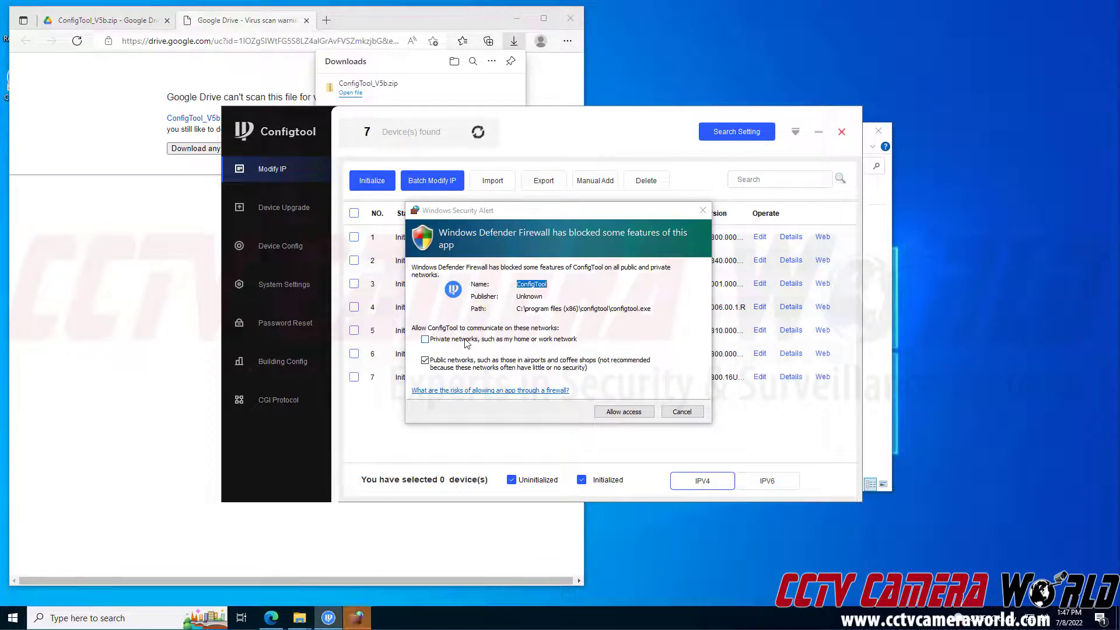
# - Allow ConfigTool through Windows Firewall on both private and public networks
pyautogui.click(424, 346)
pyautogui.click(424, 340)
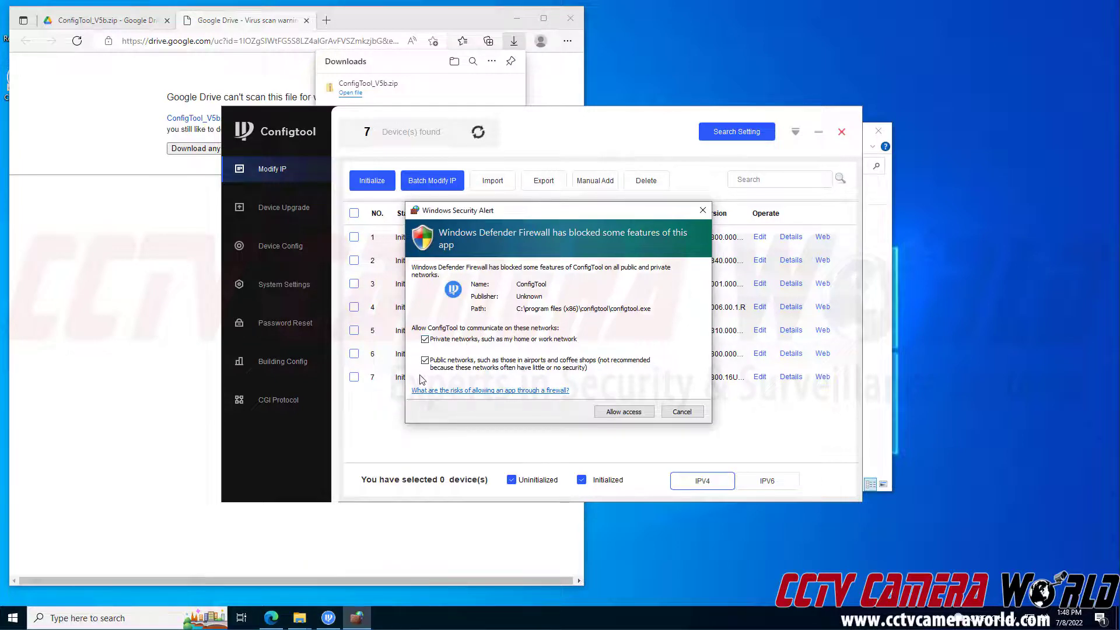
pyautogui.click(620, 413)
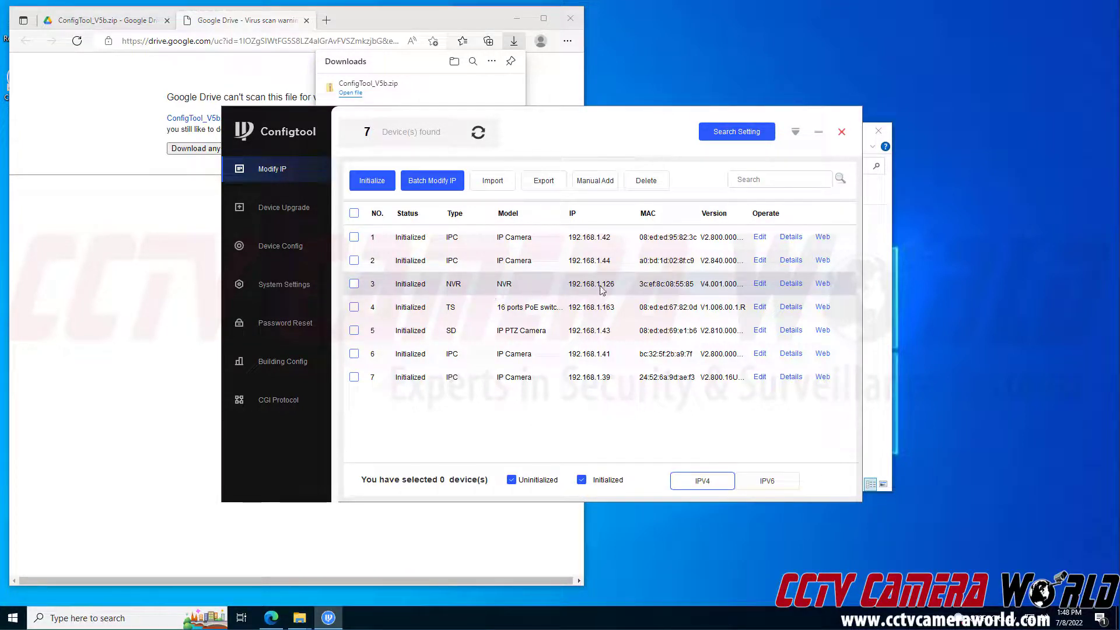
pyautogui.click(822, 285)
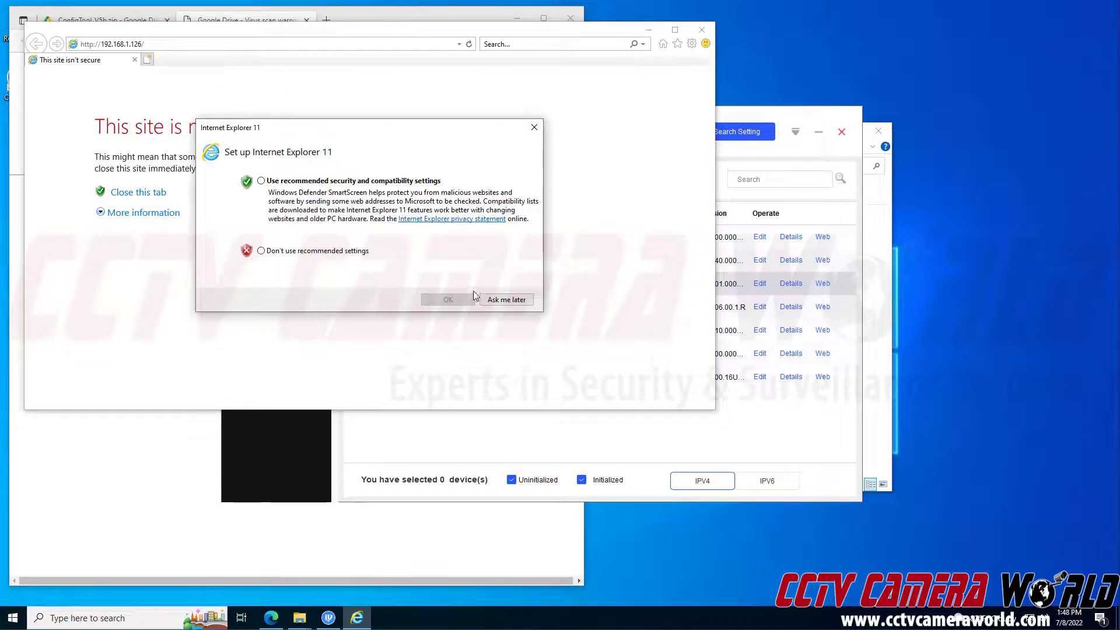
pyautogui.click(506, 300)
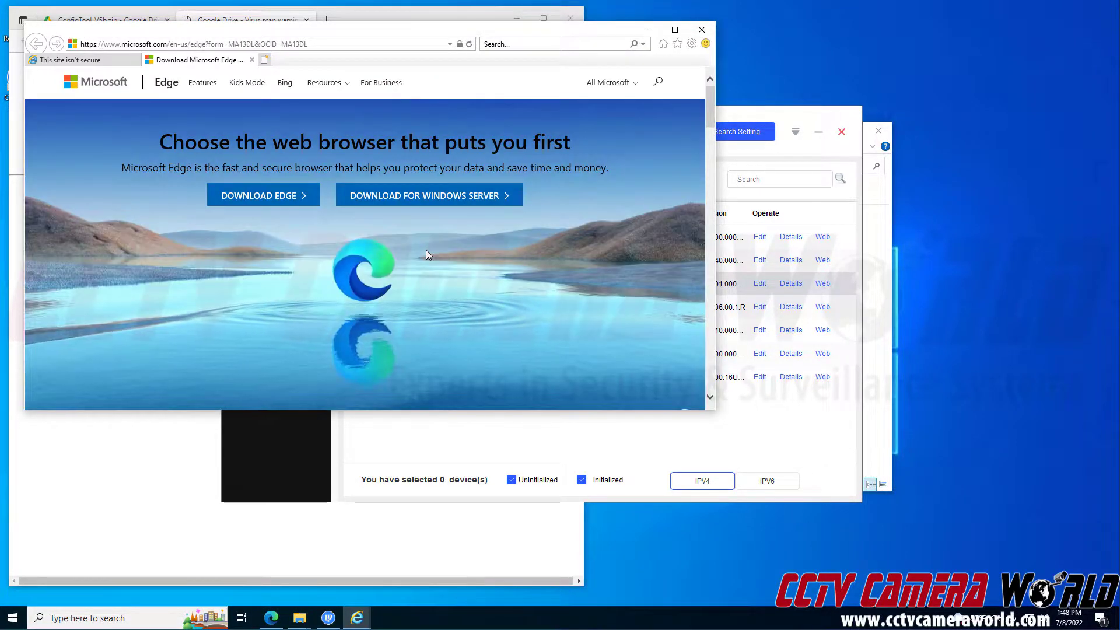
pyautogui.click(110, 62)
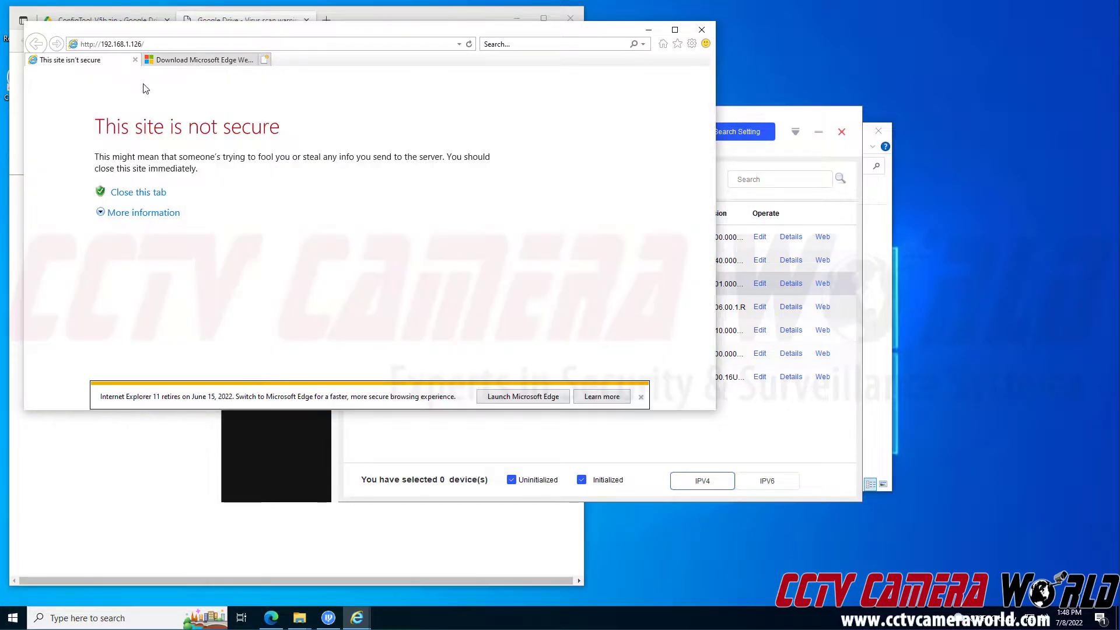
pyautogui.click(703, 30)
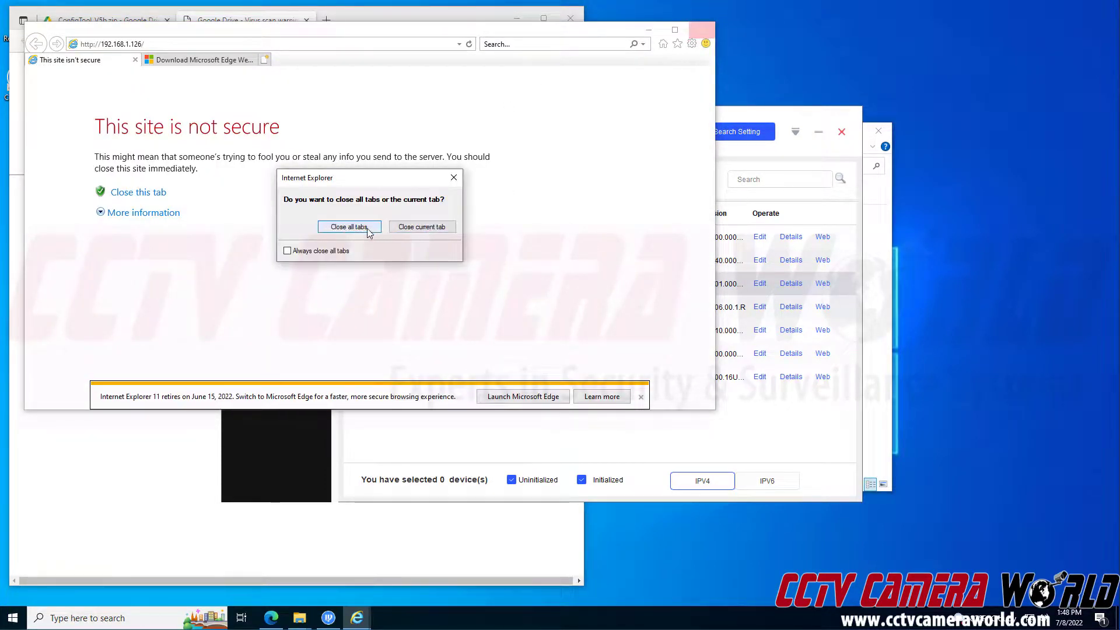
pyautogui.click(349, 227)
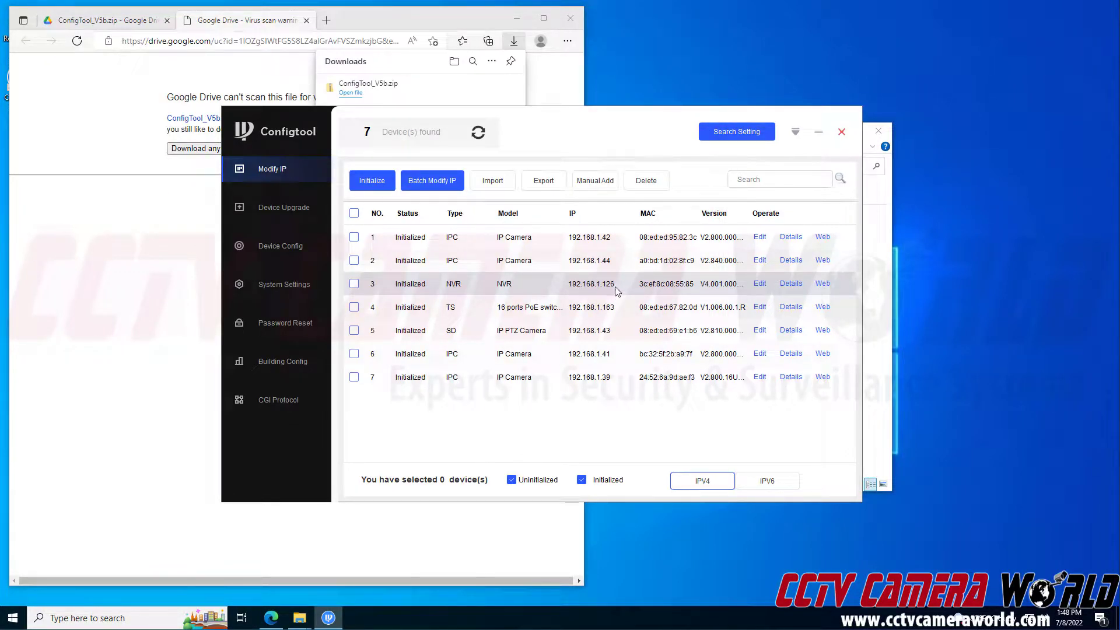
# - Load the NVR Web Login page at 192.168.1.126:9000 in a new Edge tab, keeping ConfigTool in front
pyautogui.click(327, 21)
pyautogui.write('192.168.1.126:9000')
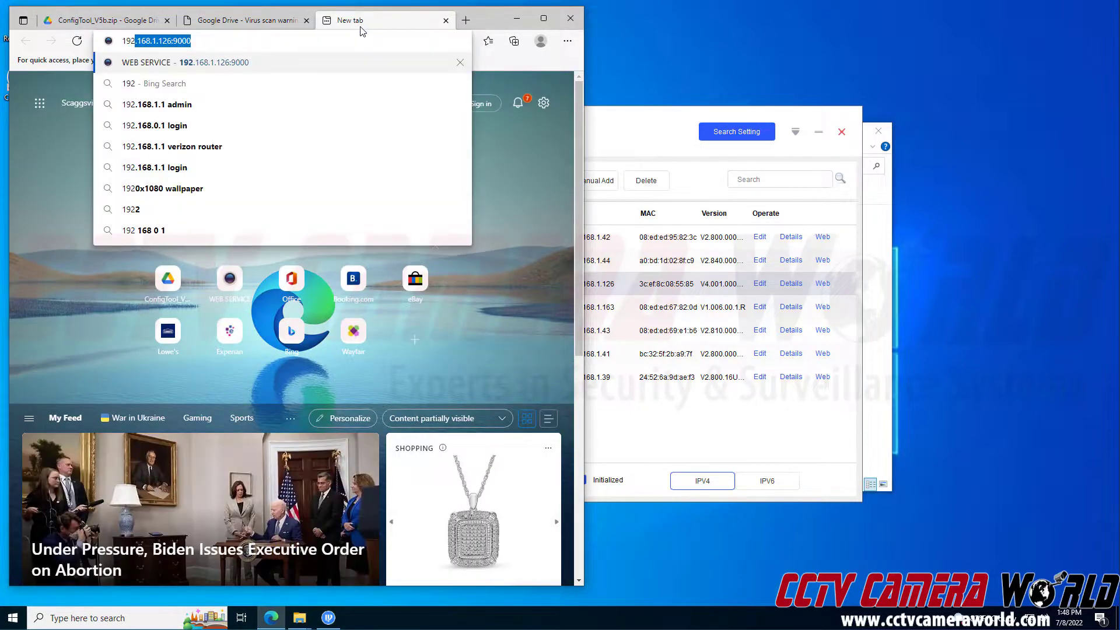
pyautogui.press('Return')
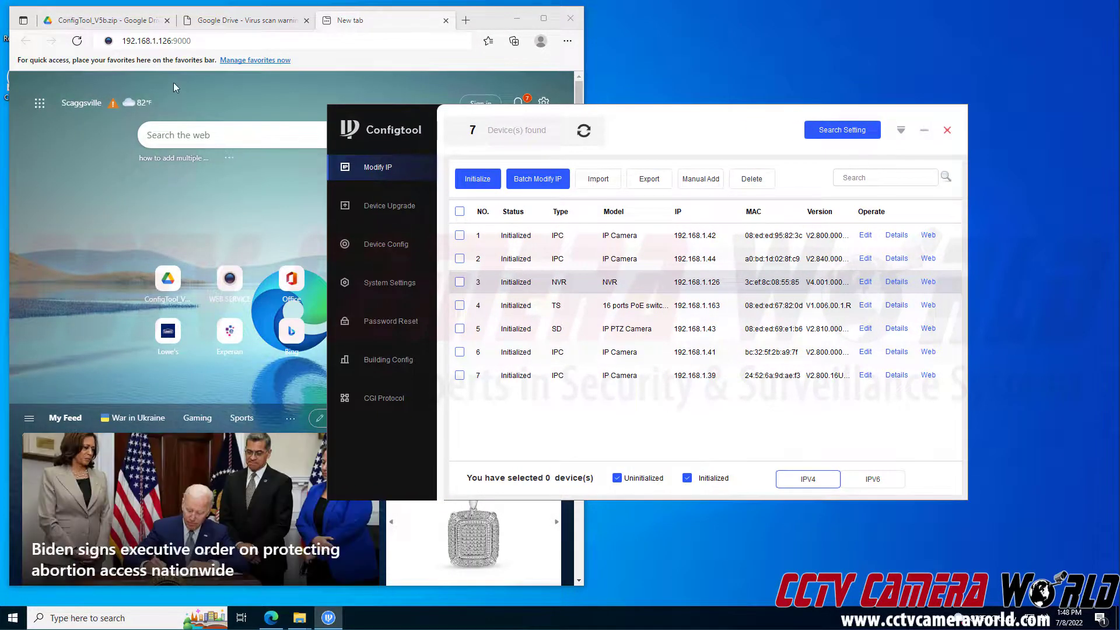
pyautogui.click(199, 43)
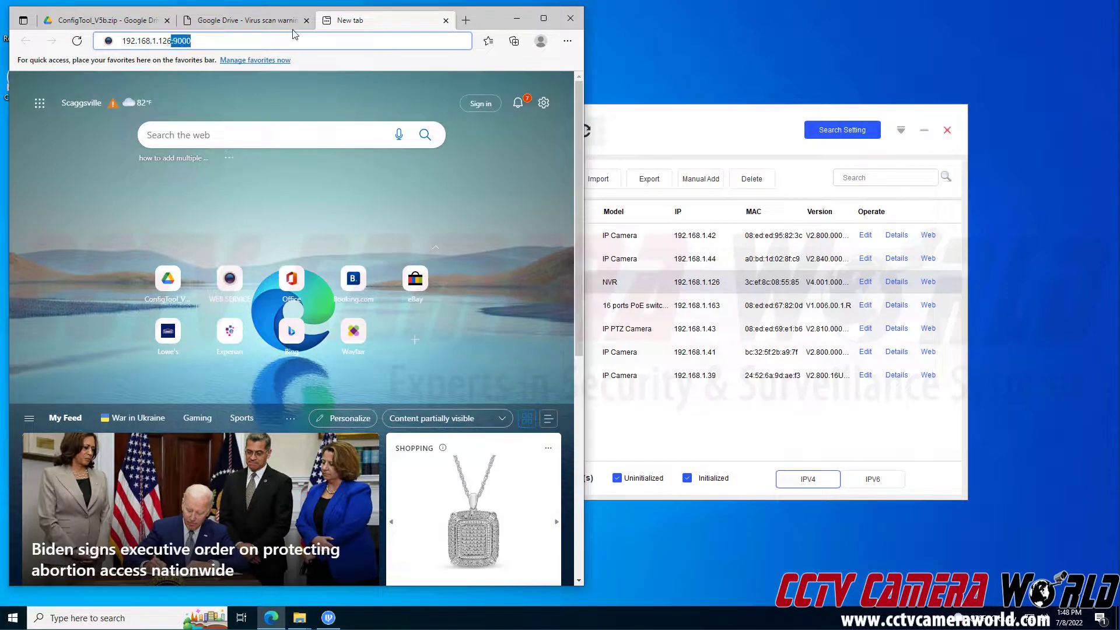
pyautogui.press('Return')
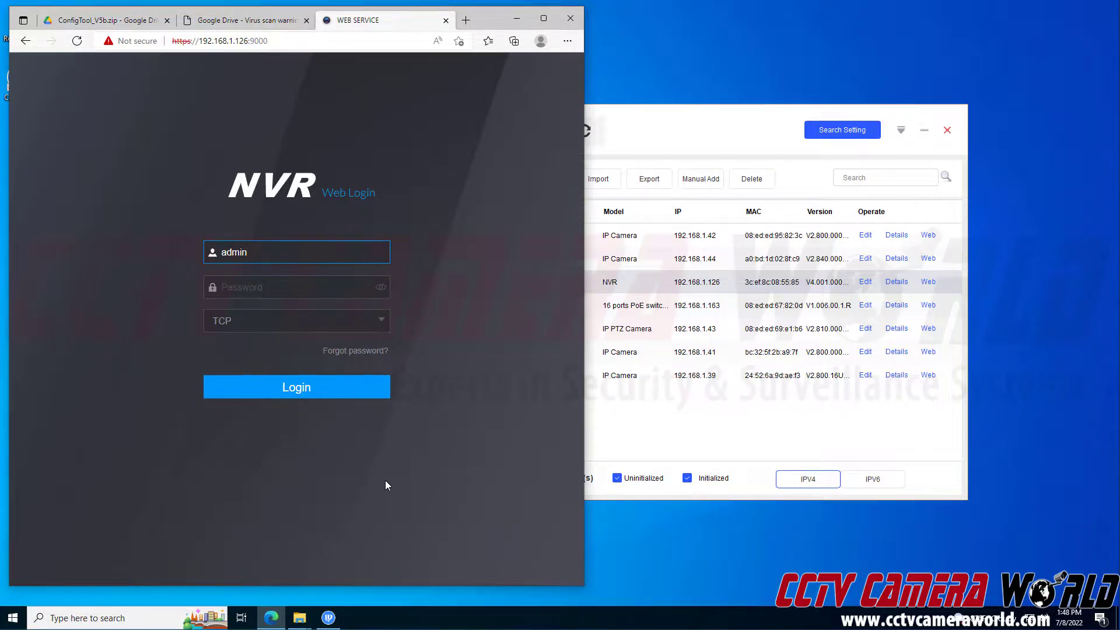
pyautogui.click(695, 143)
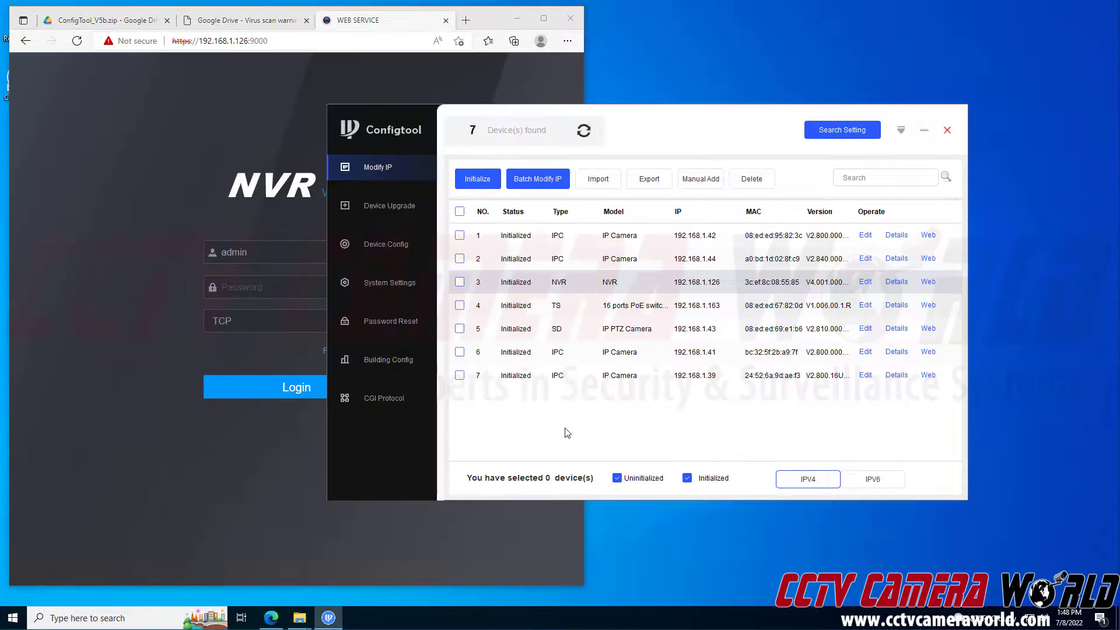